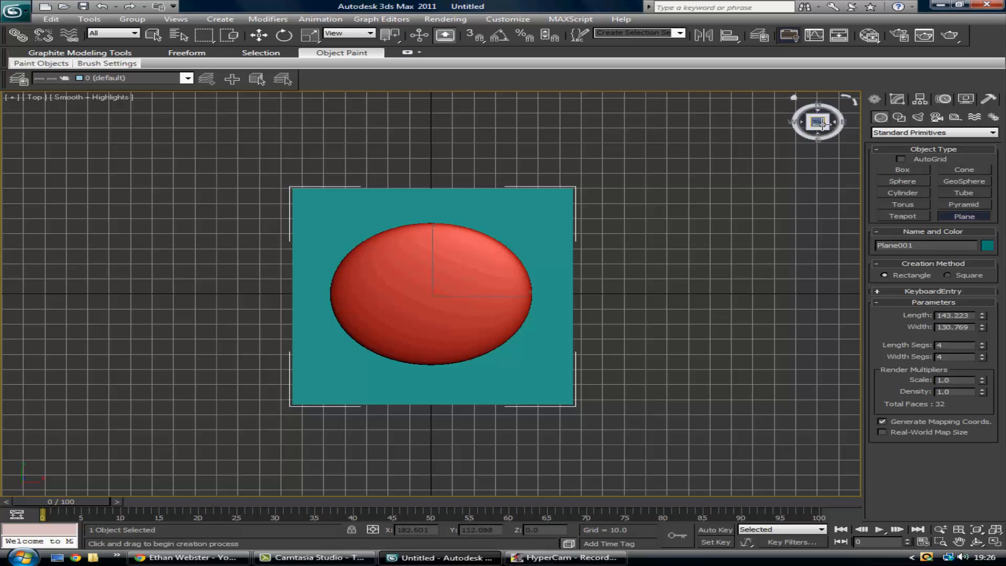
# Raise the plane above the tabletop to a Z height of about 62 units
pyautogui.moveTo(821, 125); pyautogui.dragTo(800, 469)
pyautogui.click(259, 35)
pyautogui.click(433, 251)
pyautogui.moveTo(432, 251); pyautogui.dragTo(434, 143)
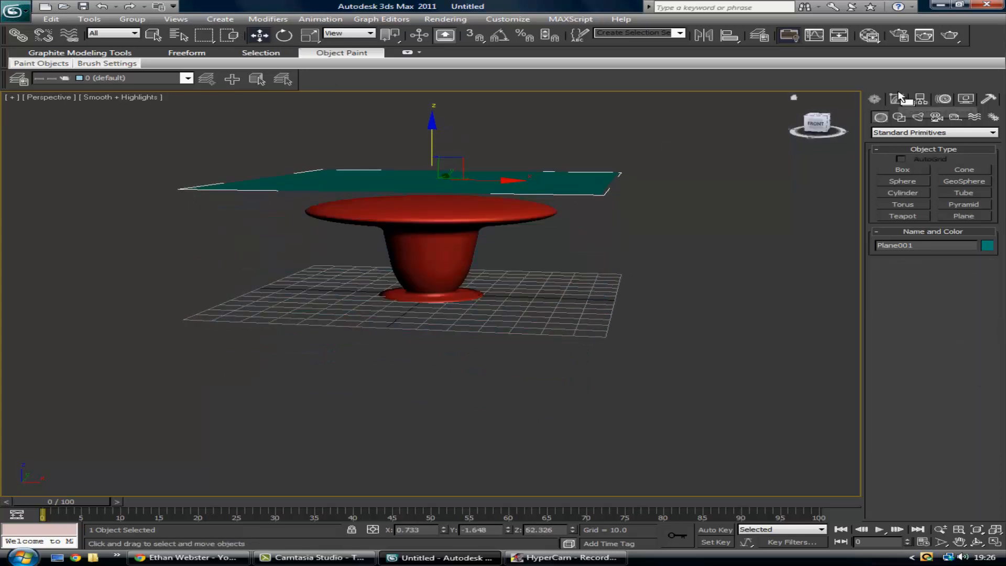
# Rename the plane TableCloth and set its length and width segments to 50
pyautogui.moveTo(931, 246); pyautogui.dragTo(871, 251)
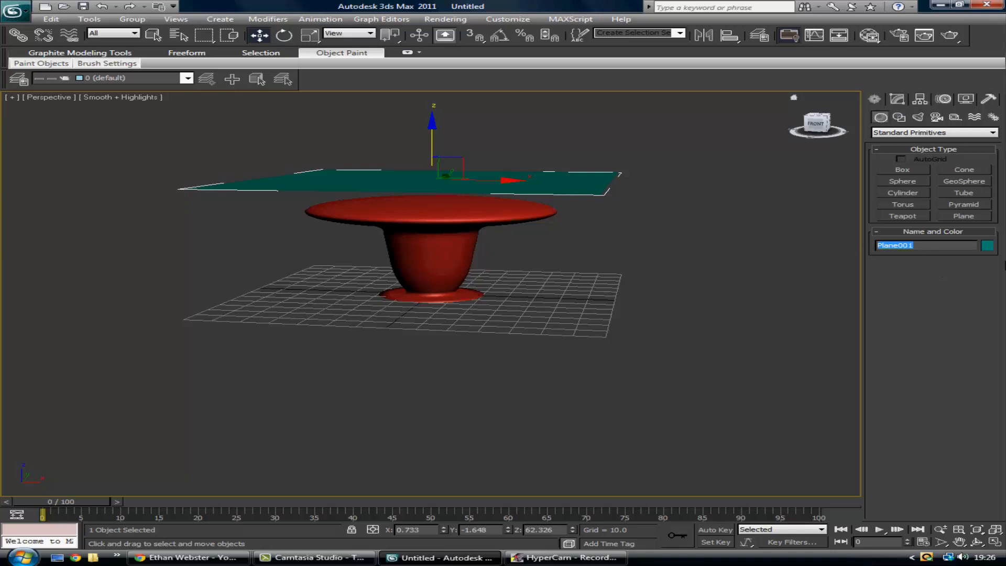
pyautogui.write('TableCloth')
pyautogui.click(902, 99)
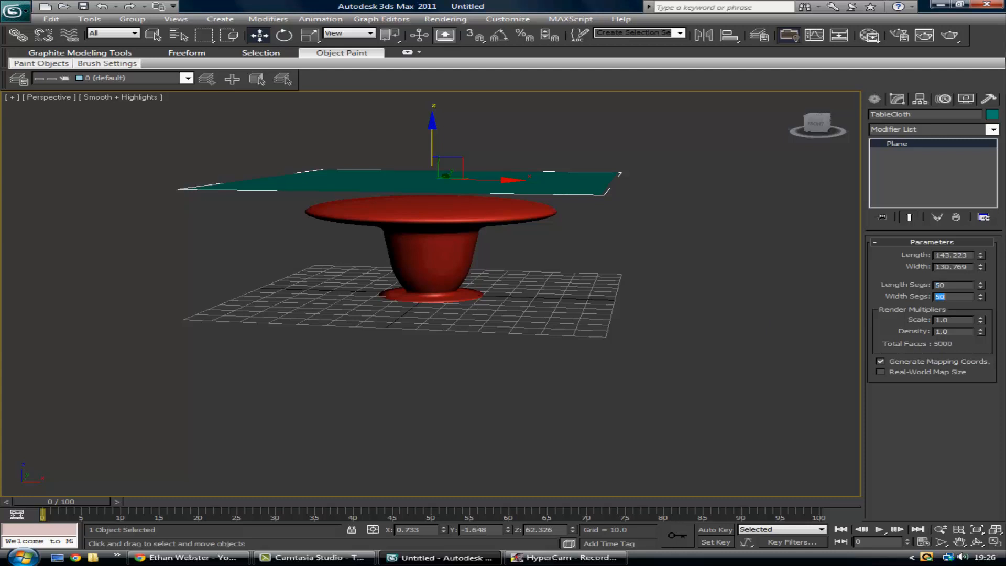
# Rename the red table object as table
pyautogui.click(455, 239)
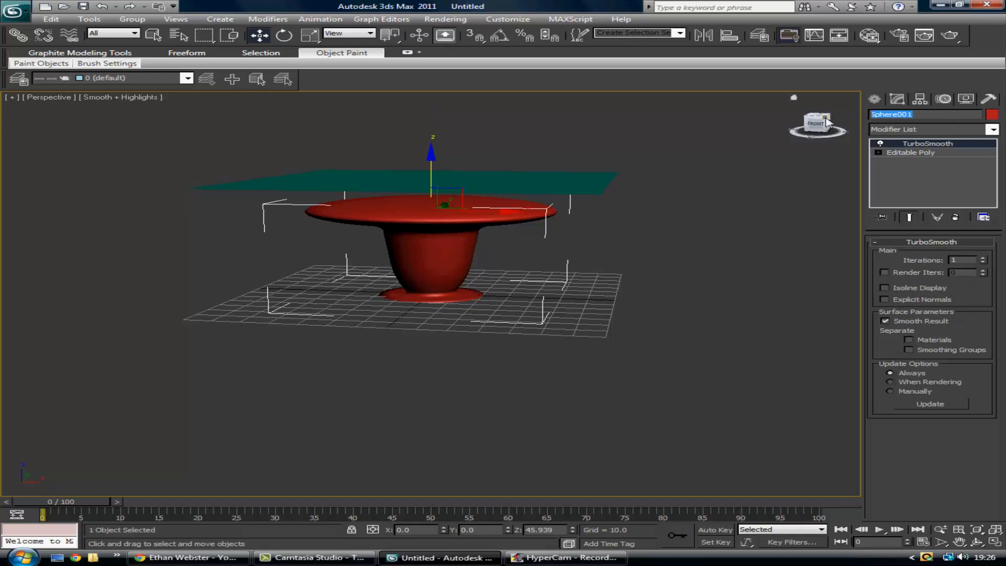
pyautogui.write('table')
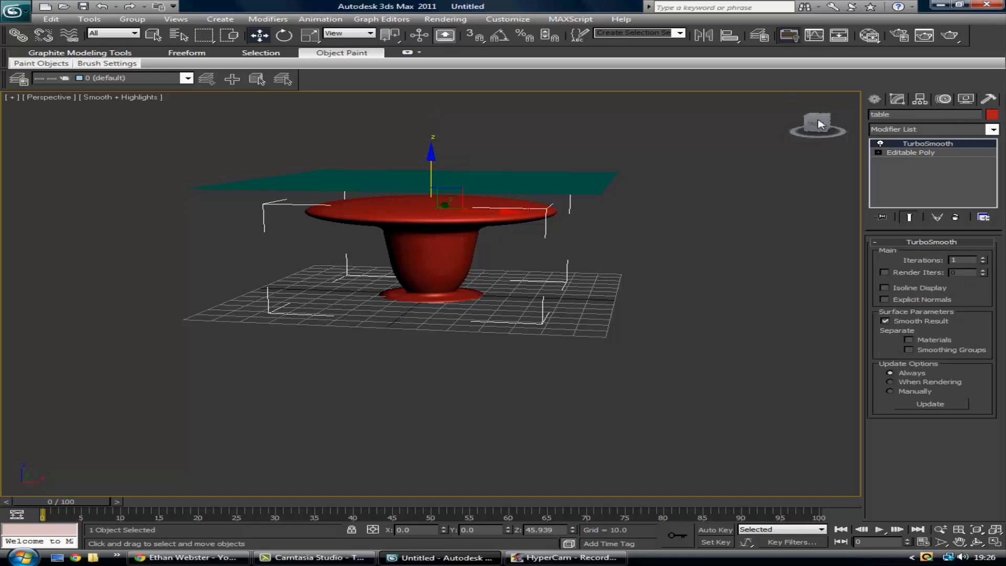
# Apply a Cloth modifier to the TableCloth plane
pyautogui.click(530, 183)
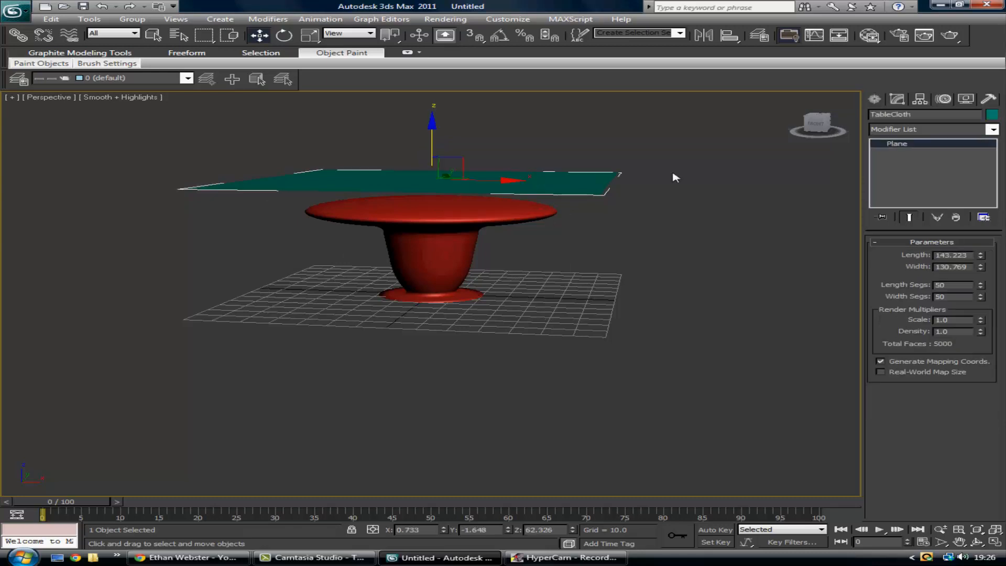
pyautogui.click(903, 129)
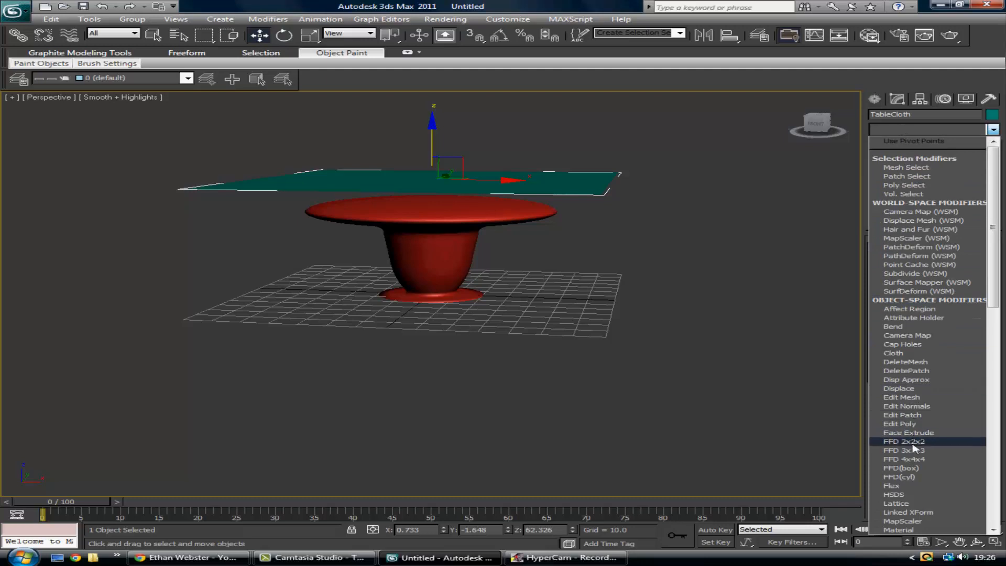
pyautogui.click(899, 353)
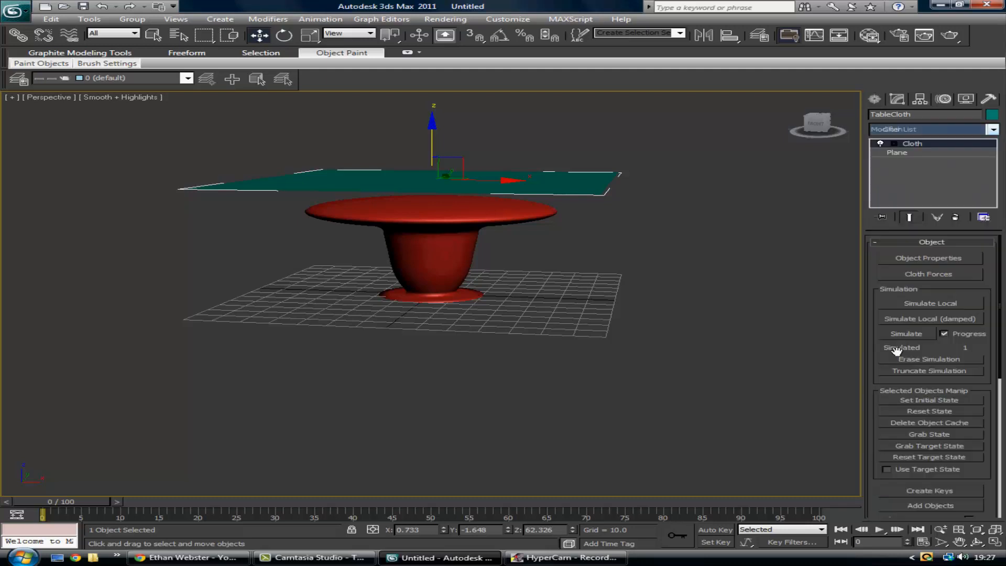
# Define TableCloth as cloth in the simulation's object properties, using the Silk preset
pyautogui.click(894, 262)
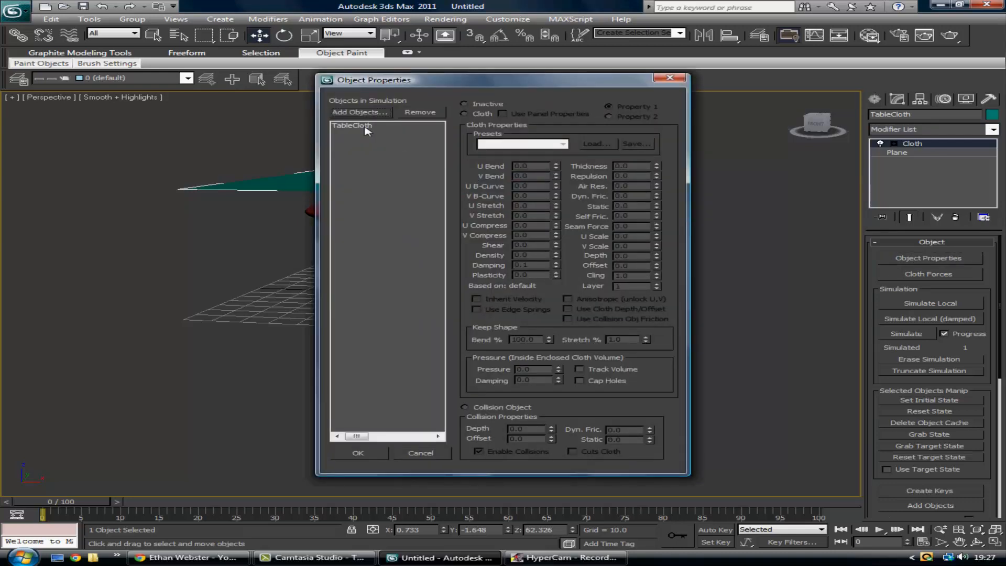
pyautogui.click(361, 126)
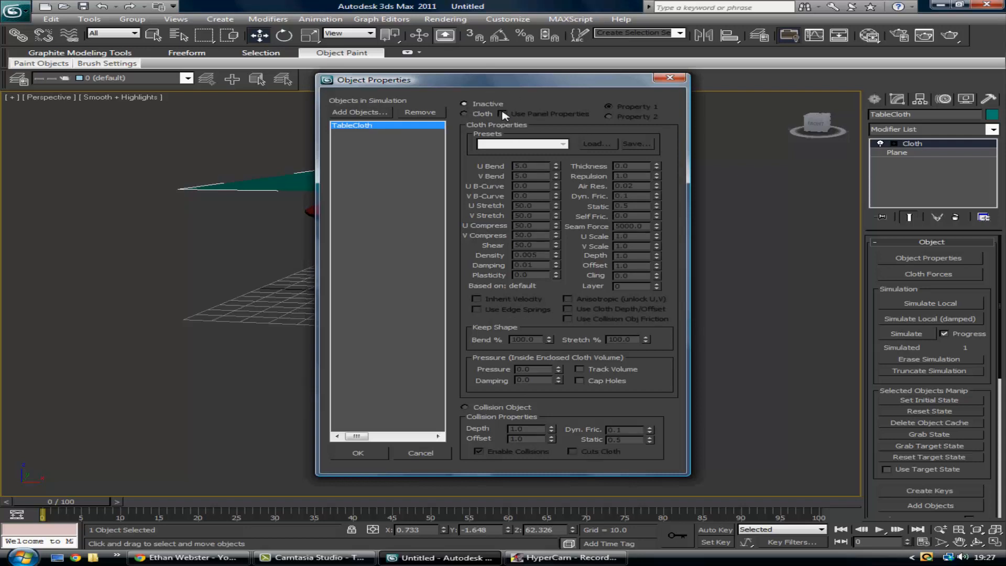
pyautogui.click(481, 116)
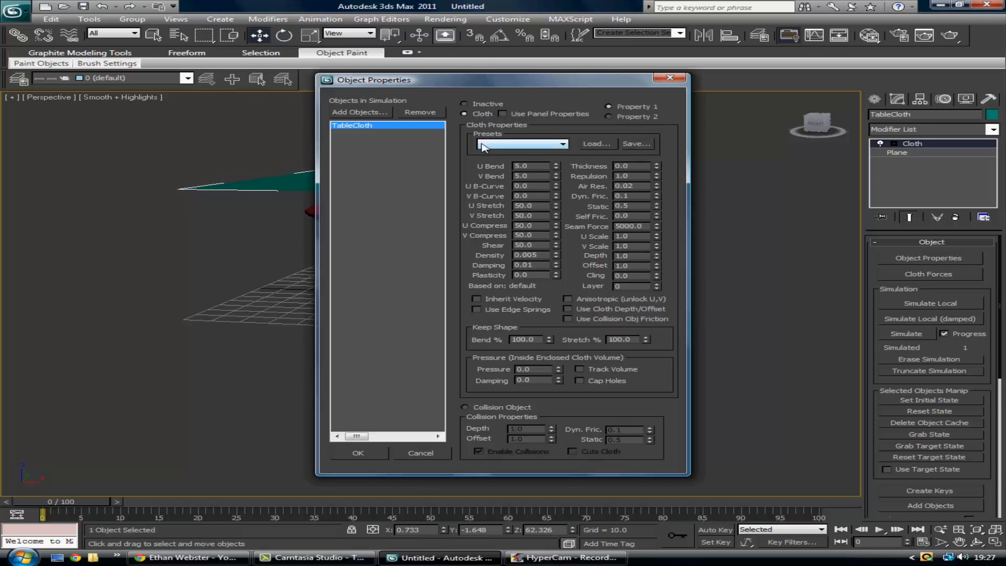
pyautogui.click(483, 145)
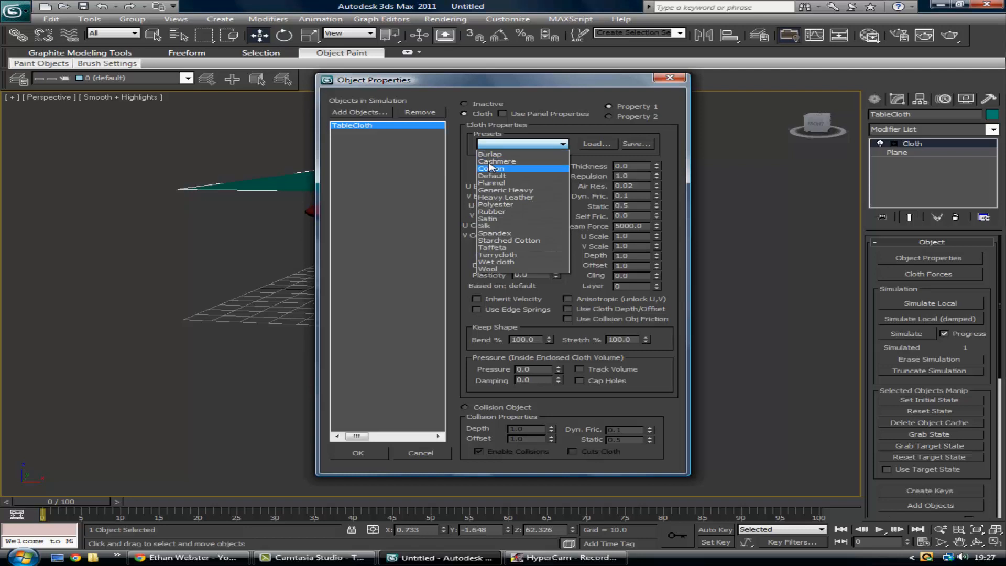
pyautogui.click(502, 230)
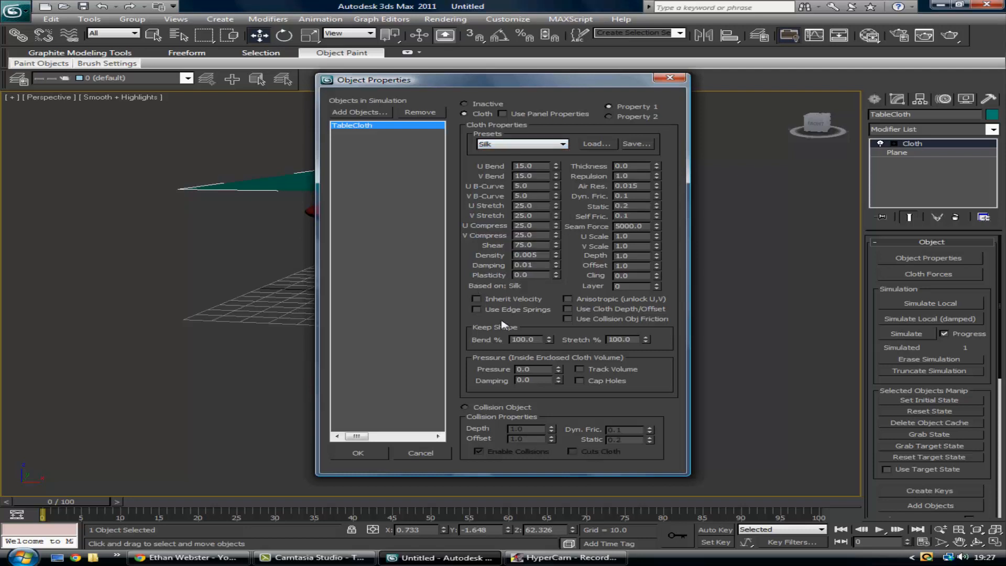
# Add the table to the cloth simulation as a collision object and accept the object properties
pyautogui.click(359, 113)
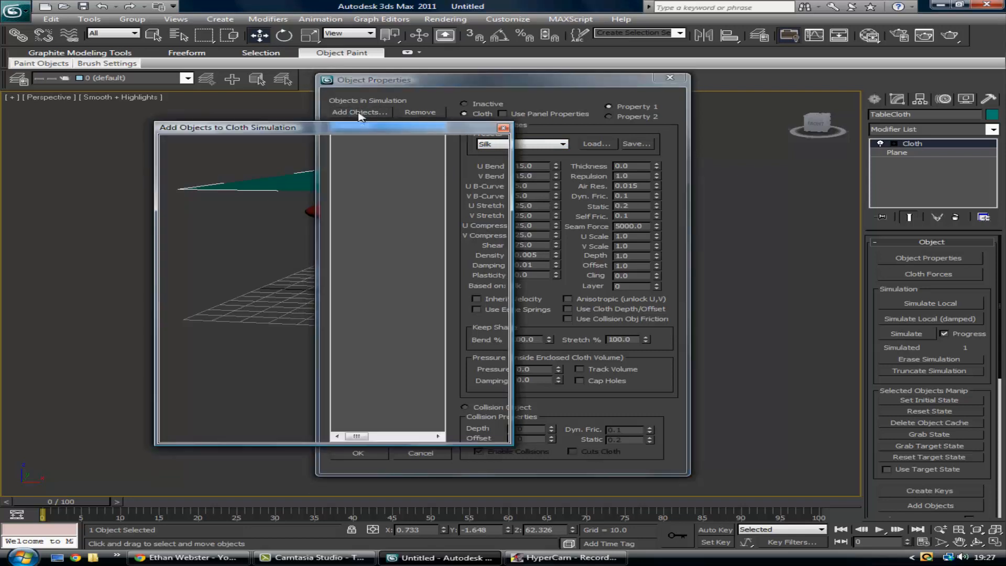
pyautogui.click(203, 197)
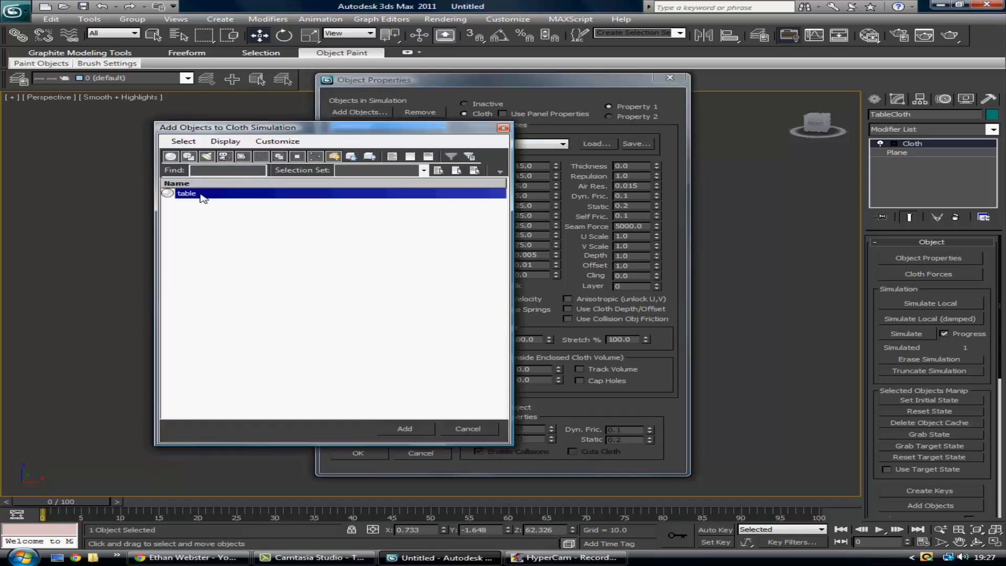
pyautogui.click(390, 431)
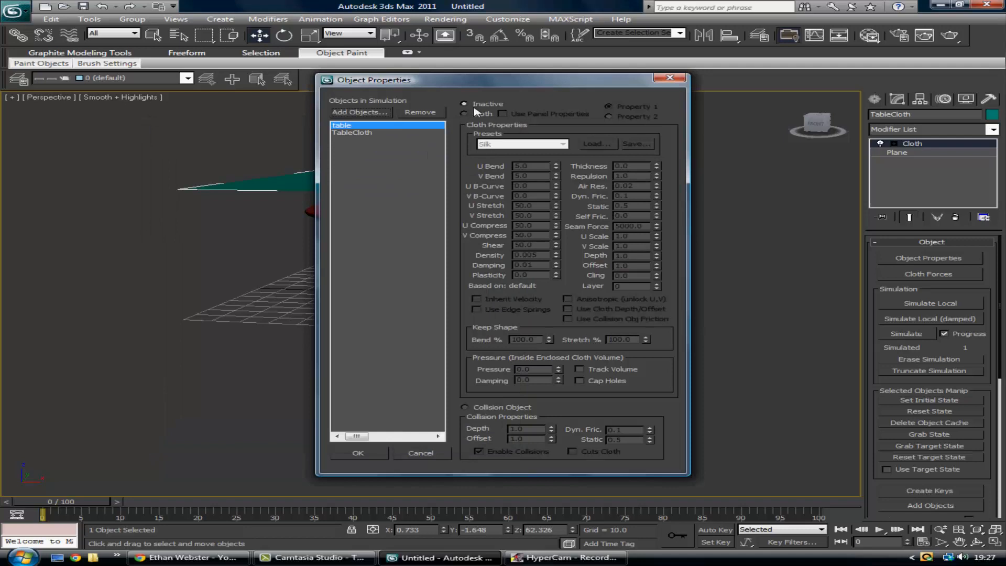
pyautogui.click(480, 409)
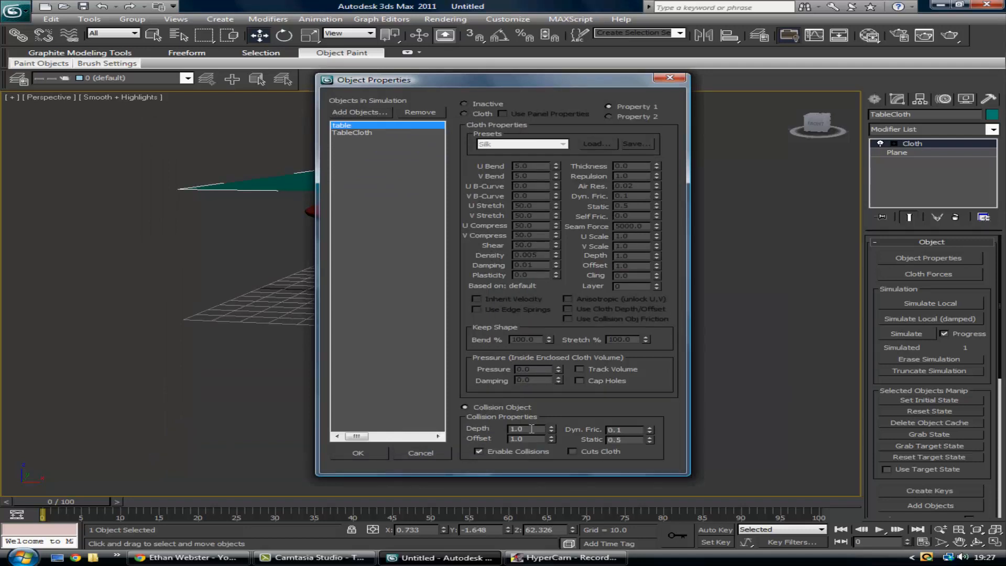
pyautogui.click(358, 453)
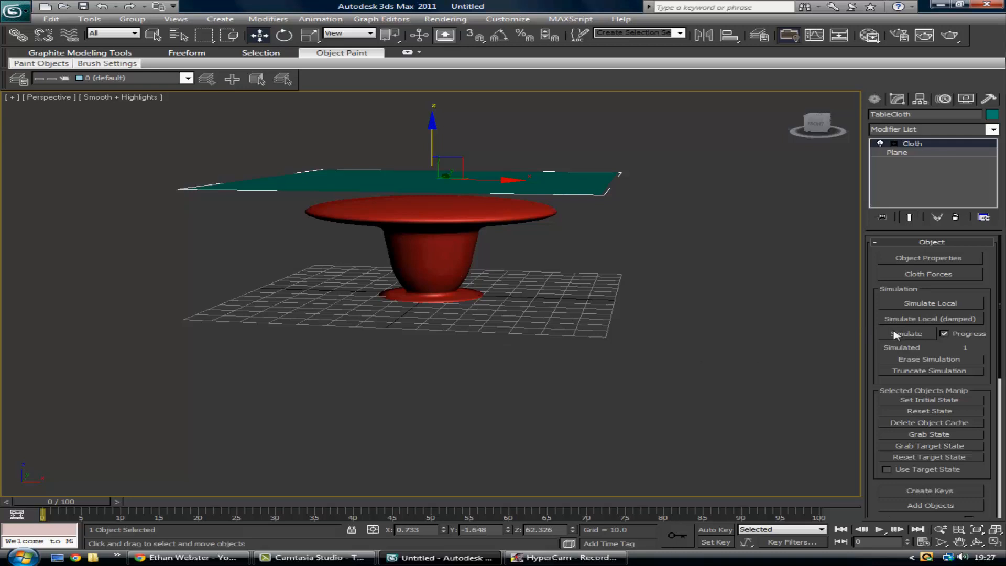
# Drape the tablecloth over the table with a local simulation and calculate the full simulation over the 100-frame timeline
pyautogui.click(916, 306)
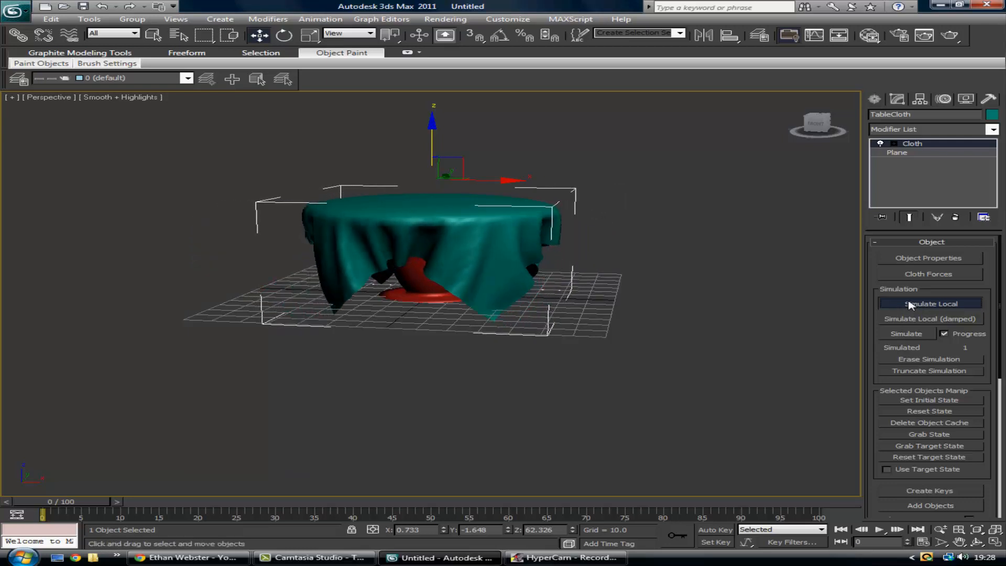
pyautogui.click(909, 304)
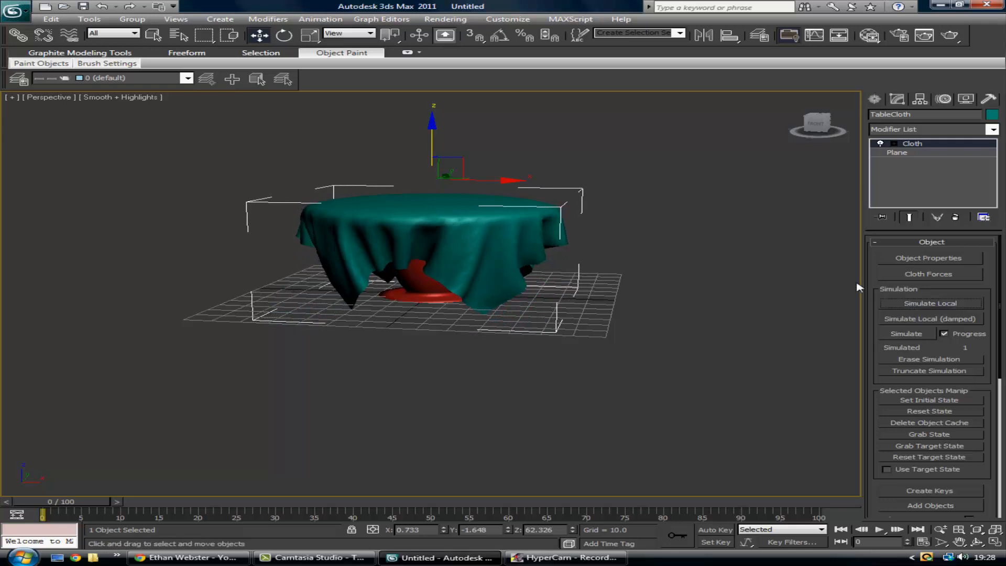
pyautogui.moveTo(820, 128)
pyautogui.mouseDown()
pyautogui.moveTo(822, 155)
pyautogui.moveTo(834, 131)
pyautogui.moveTo(844, 149)
pyautogui.moveTo(859, 141)
pyautogui.moveTo(842, 146)
pyautogui.moveTo(824, 135)
pyautogui.moveTo(832, 127)
pyautogui.moveTo(819, 130)
pyautogui.mouseUp()
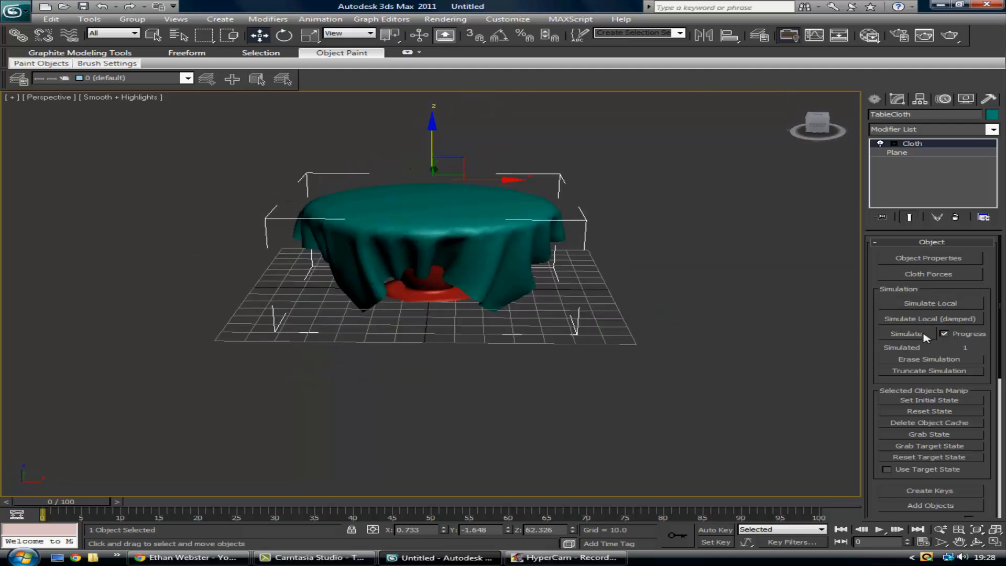
pyautogui.click(904, 333)
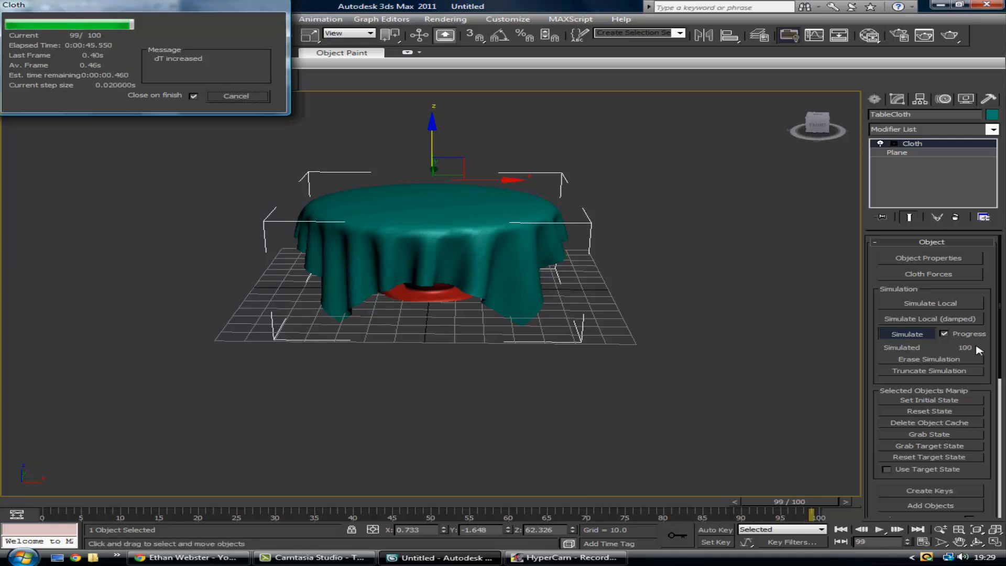
# Play back the cloth simulation from the start, return the timeline to frame 0 and deselect the tablecloth
pyautogui.moveTo(811, 503); pyautogui.dragTo(3, 536)
pyautogui.click(879, 530)
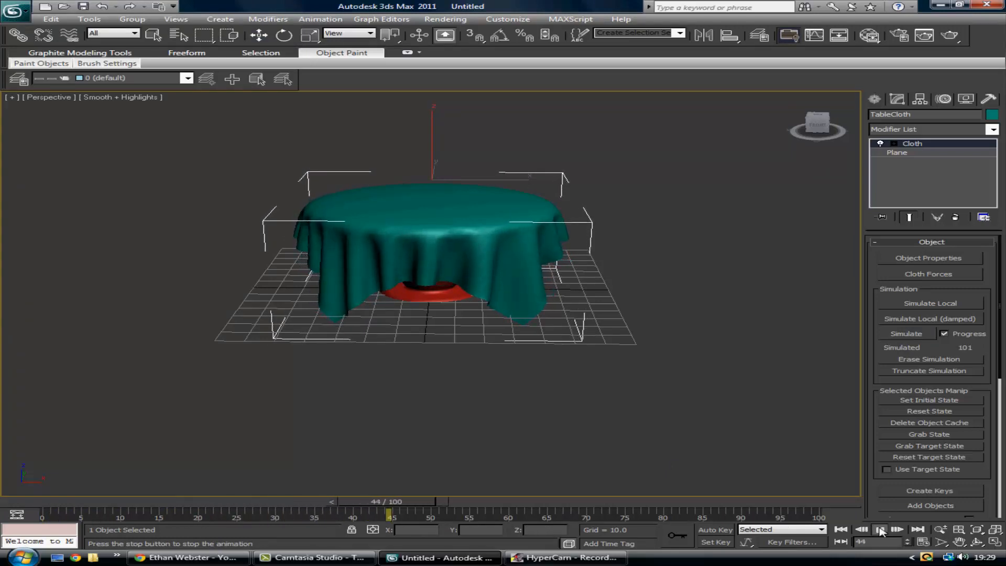
pyautogui.click(880, 528)
pyautogui.moveTo(563, 501); pyautogui.dragTo(77, 498)
pyautogui.click(269, 475)
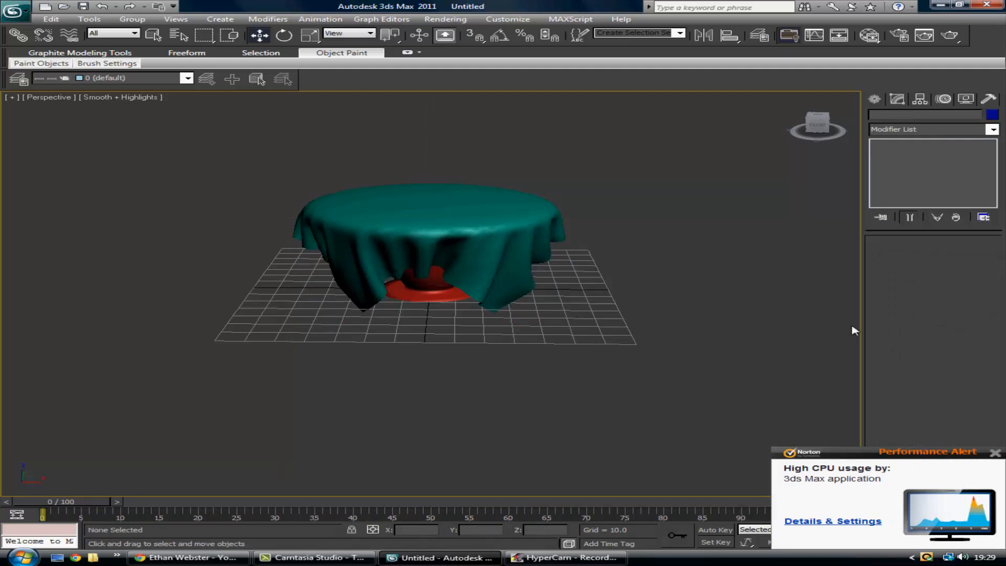
pyautogui.click(872, 37)
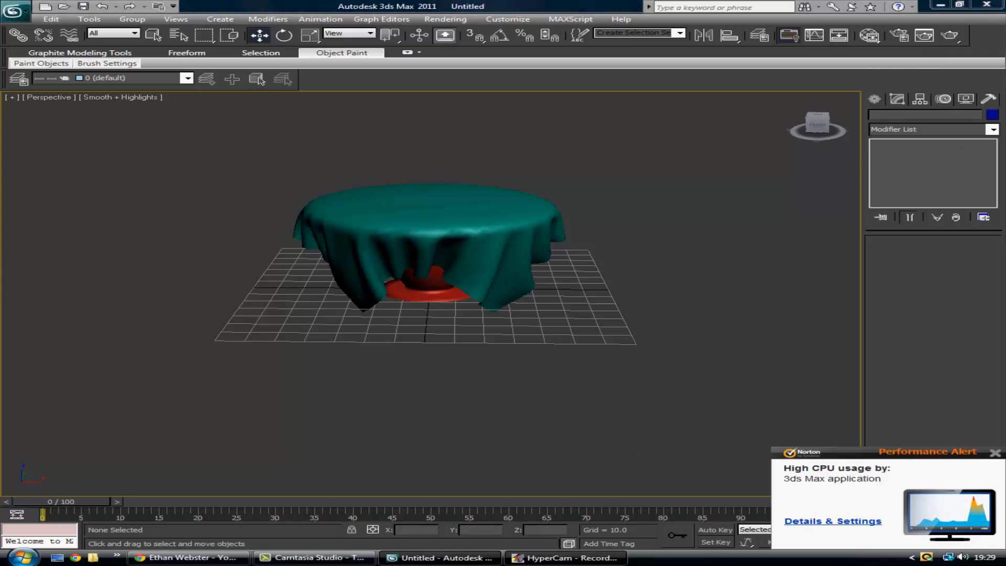
pyautogui.click(563, 557)
pyautogui.click(377, 462)
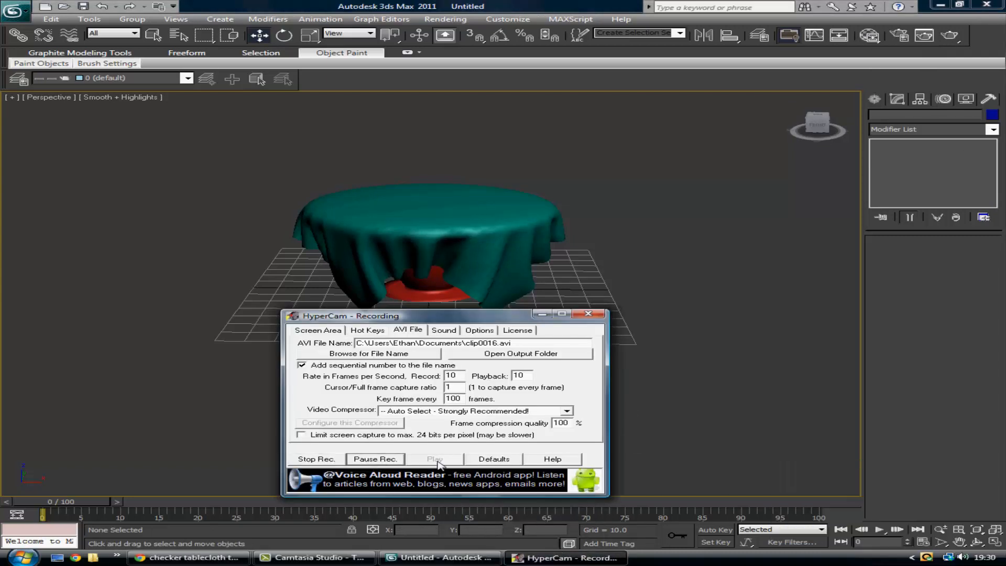
pyautogui.click(751, 229)
pyautogui.click(541, 313)
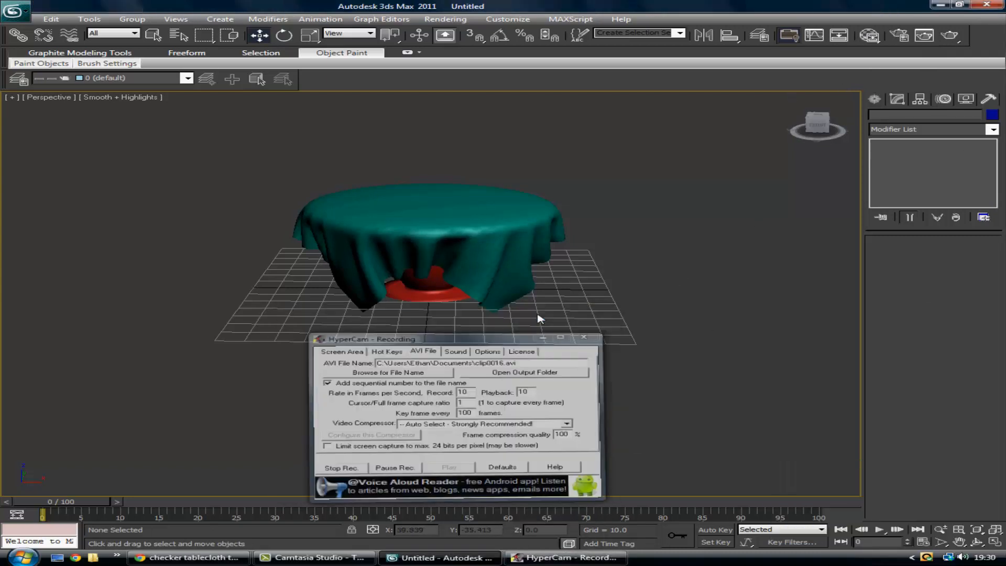
# Add an Advanced Lighting Override material in a maximized Slate Material Editor and open its base Standard material's parameters
pyautogui.click(871, 37)
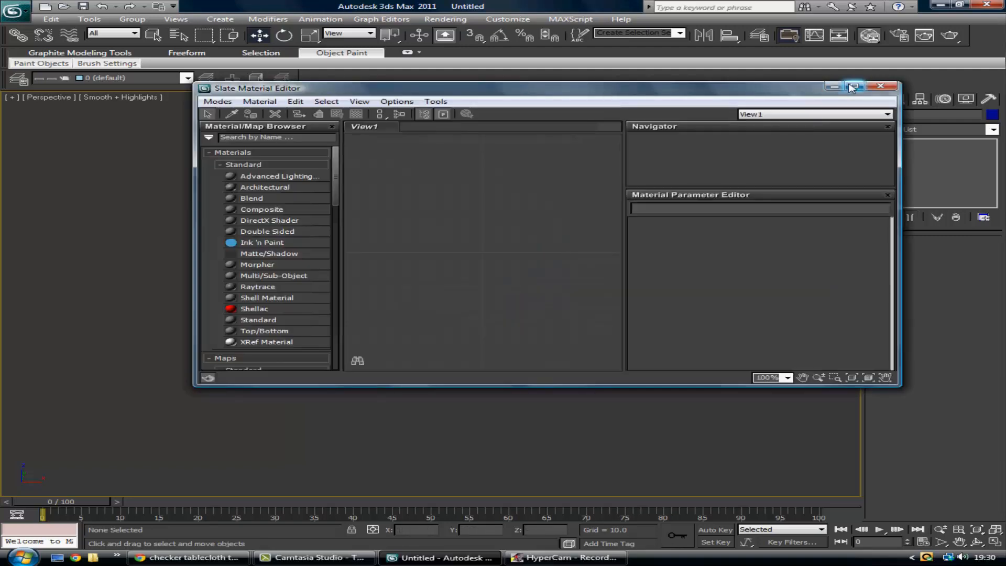
pyautogui.click(852, 86)
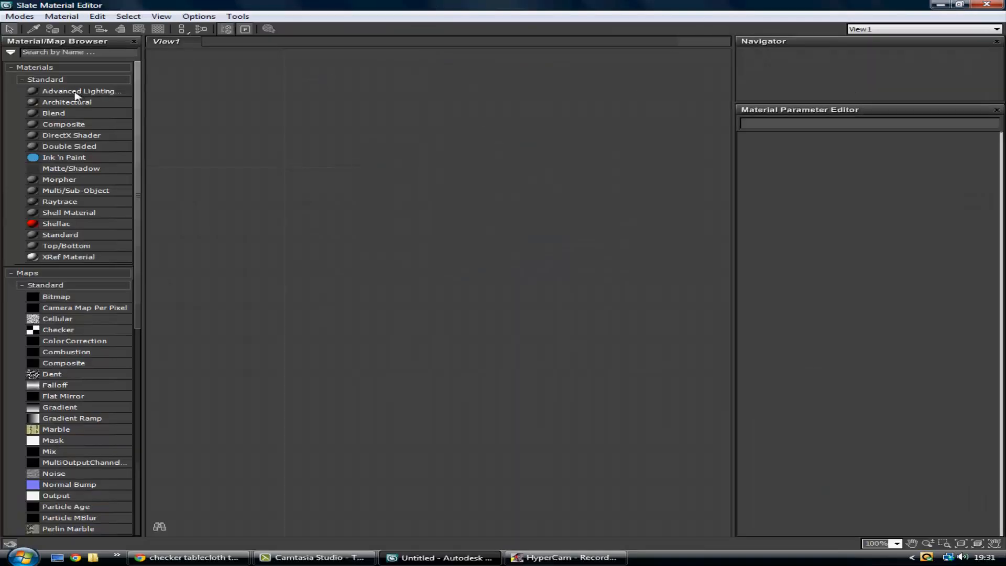
pyautogui.moveTo(80, 95); pyautogui.dragTo(419, 173)
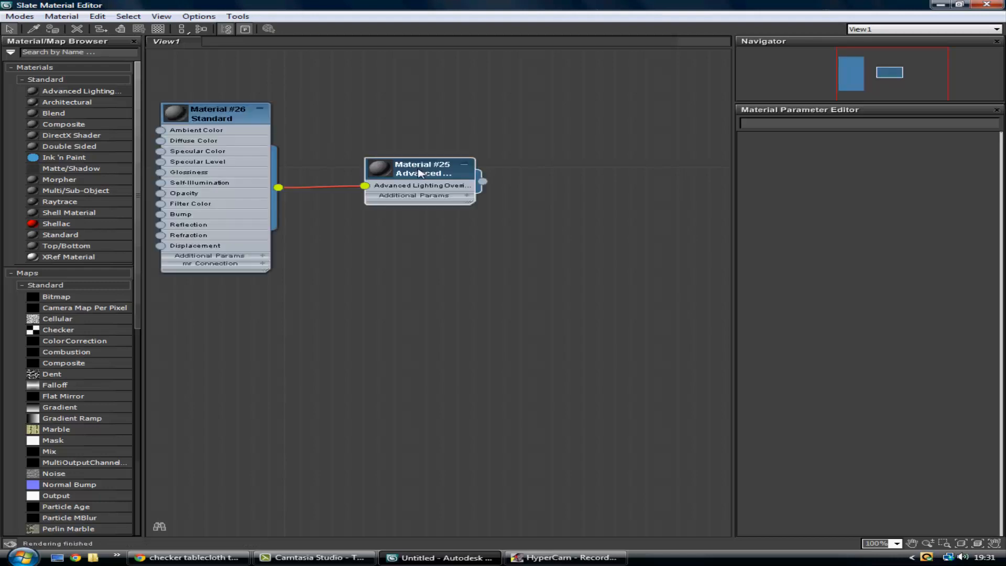
pyautogui.doubleClick(217, 119)
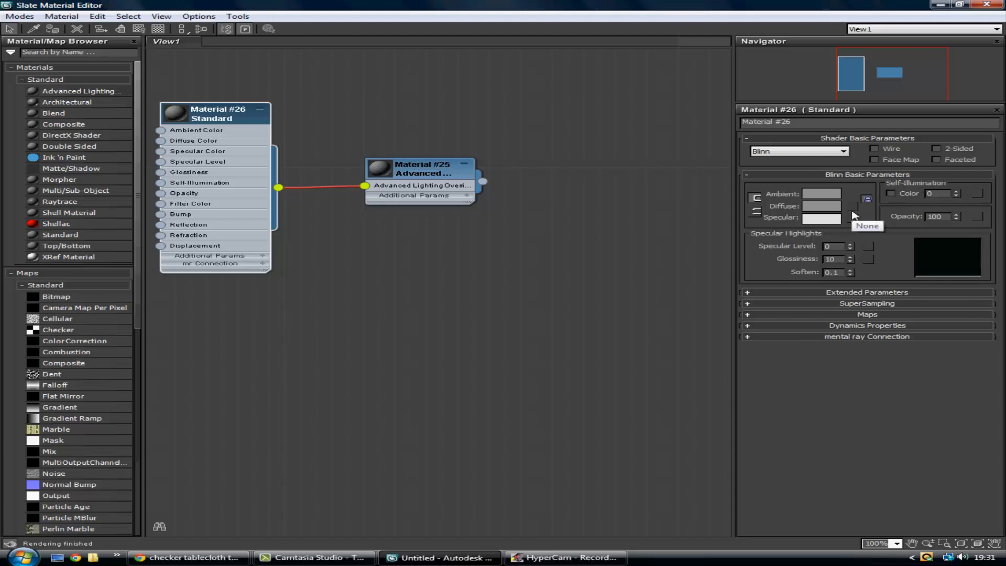
# Assign the image CHECKERED CLOTH.jpg from the Documents folder as a Bitmap map for the Standard material's diffuse color
pyautogui.click(853, 214)
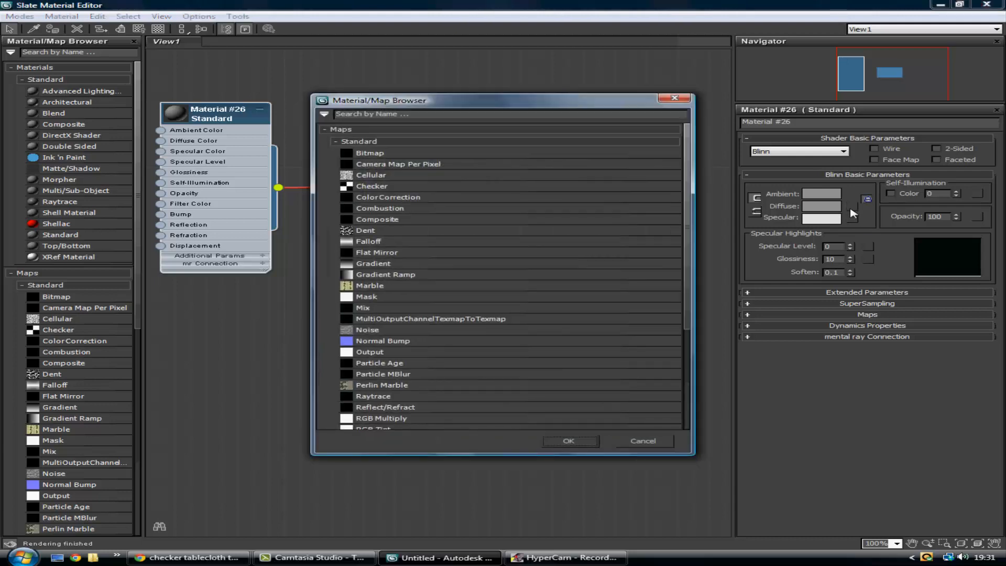
pyautogui.doubleClick(379, 155)
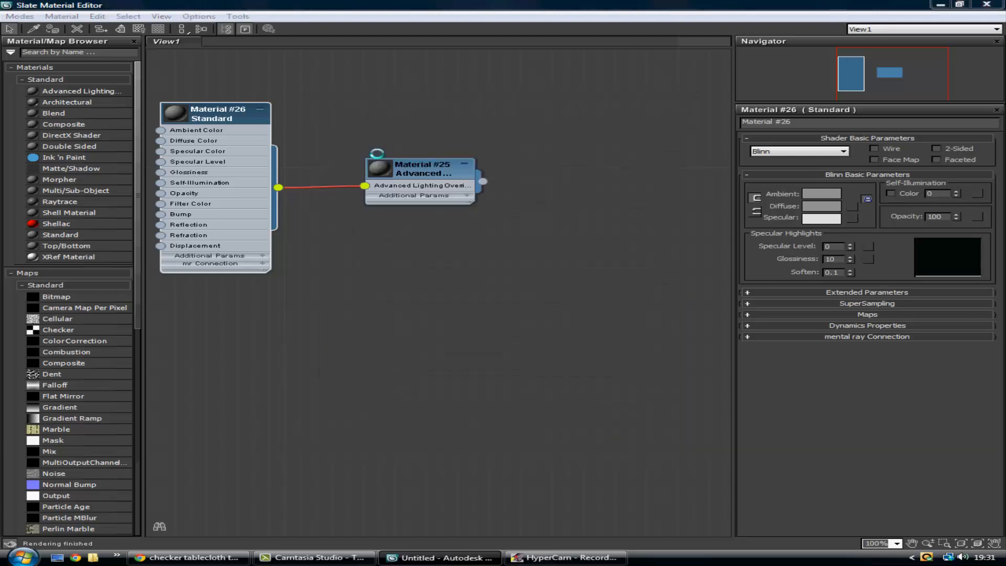
pyautogui.click(260, 44)
pyautogui.click(261, 44)
pyautogui.click(261, 44)
pyautogui.write('checker')
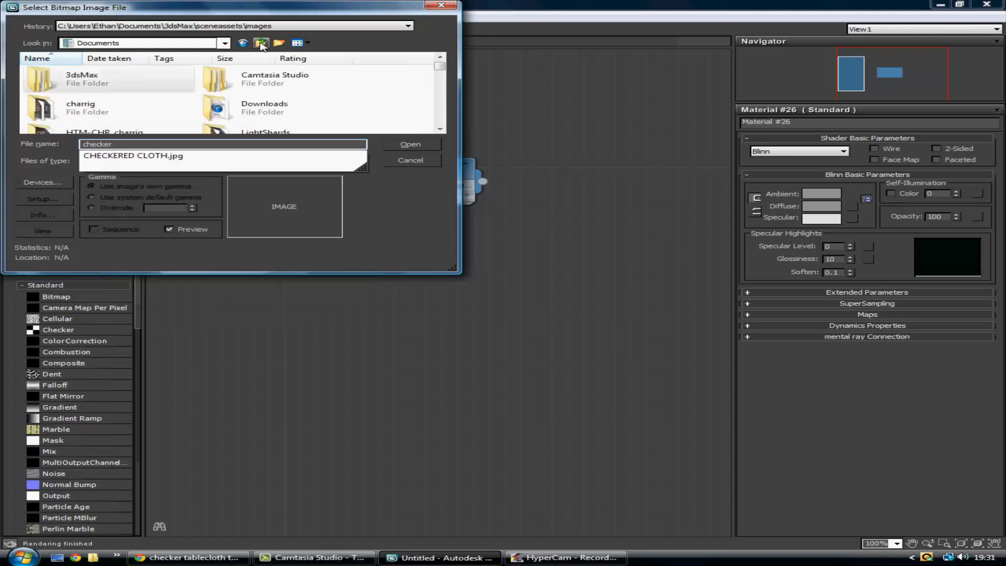
pyautogui.press('Down')
pyautogui.press('Return')
pyautogui.press('Return')
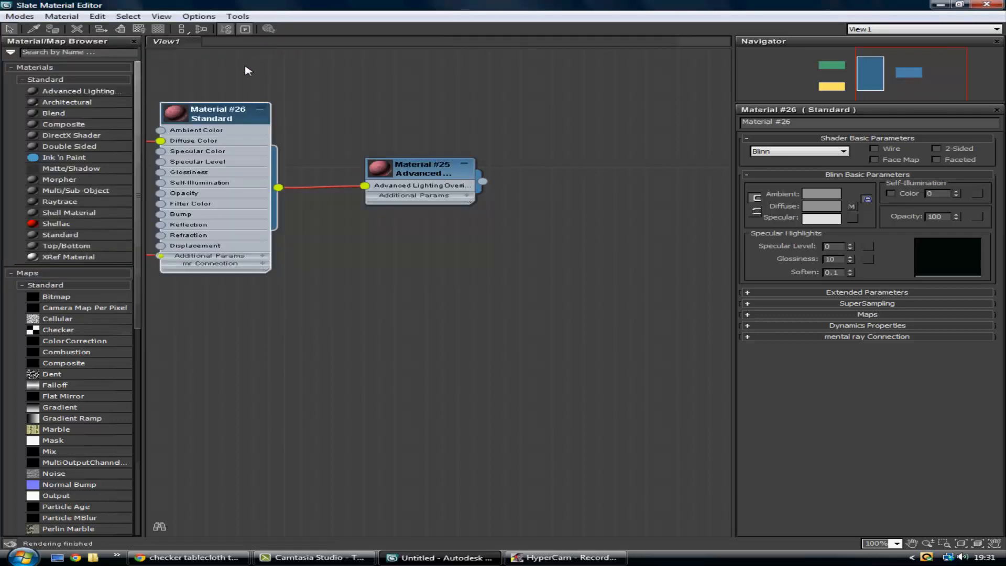
# Show the checkered material's map in the viewport and assign the material to the tablecloth
pyautogui.click(139, 28)
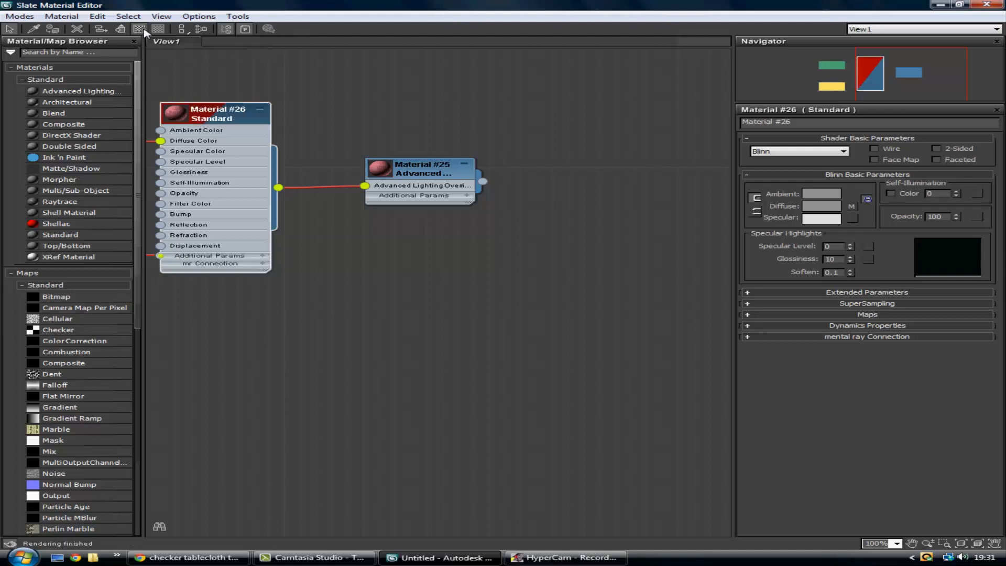
pyautogui.moveTo(236, 87); pyautogui.dragTo(329, 290)
pyautogui.click(367, 225)
pyautogui.click(343, 317)
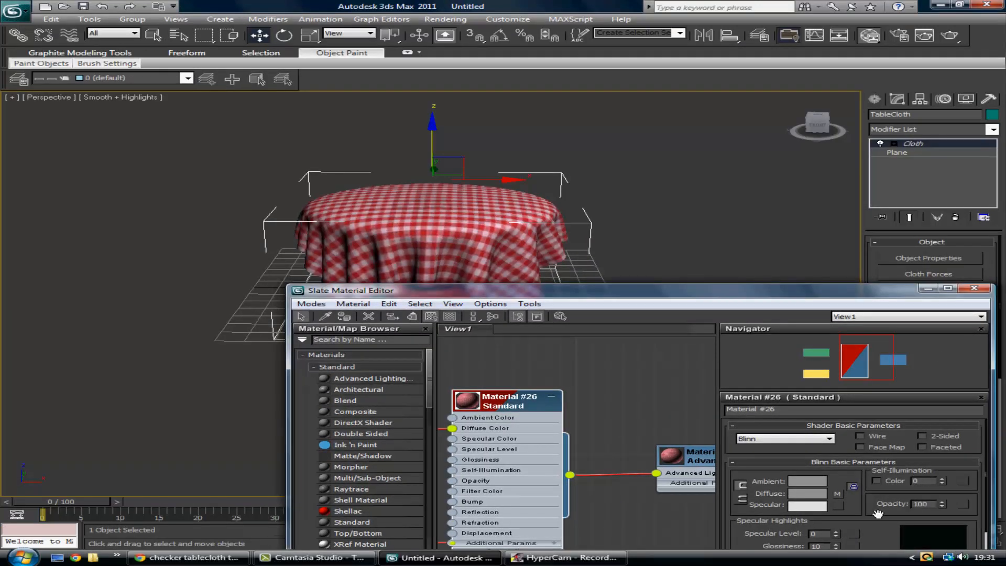
# Set the CHECKERED CLOTH.jpg bitmap's U and V tiling to 0.5
pyautogui.moveTo(613, 453); pyautogui.dragTo(843, 422, button='middle')
pyautogui.doubleClick(518, 388)
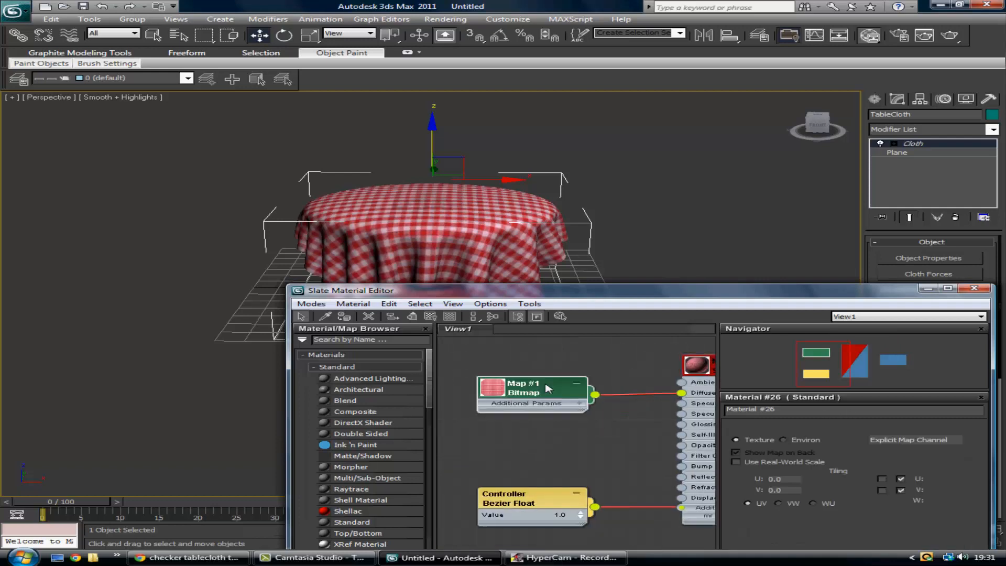
pyautogui.moveTo(862, 479); pyautogui.dragTo(867, 482)
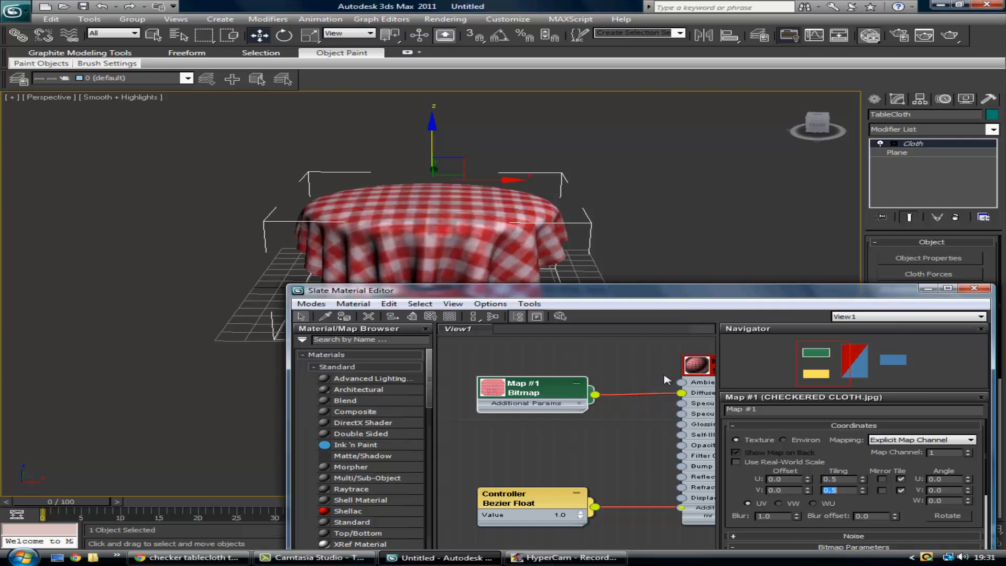
# Raise the tablecloth's Standard material specular level to 95
pyautogui.doubleClick(708, 367)
pyautogui.doubleClick(706, 369)
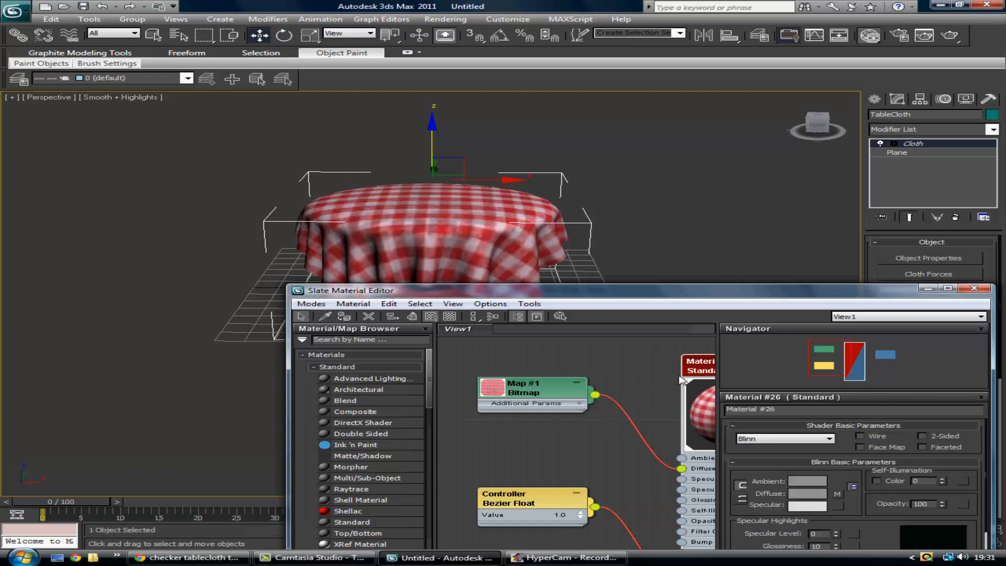
pyautogui.moveTo(834, 532); pyautogui.dragTo(832, 479)
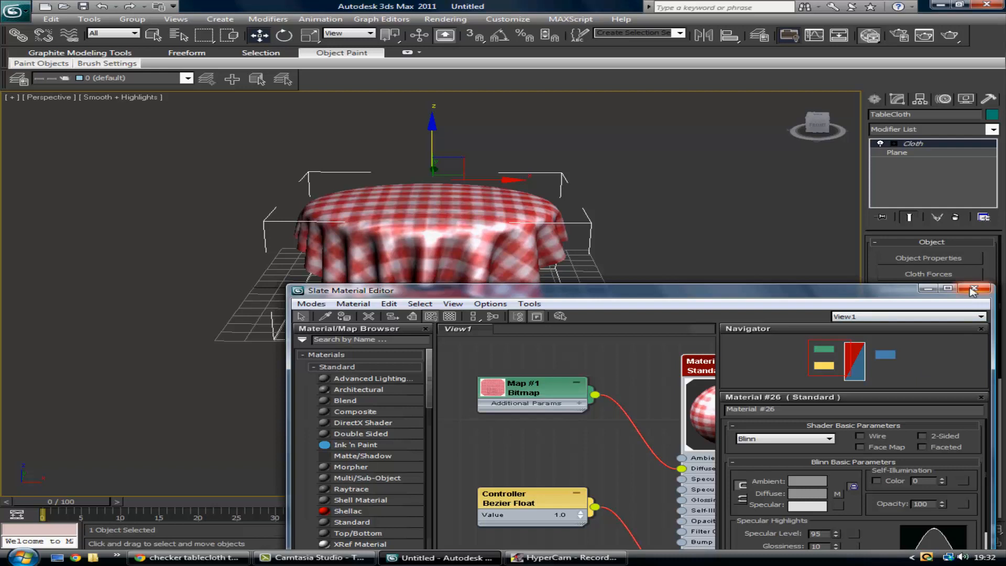
# Add a second Advanced Lighting Override material and begin choosing a diffuse map for its base Standard material
pyautogui.moveTo(902, 293); pyautogui.dragTo(988, 328)
pyautogui.moveTo(736, 423); pyautogui.dragTo(614, 328, button='middle')
pyautogui.doubleClick(613, 327)
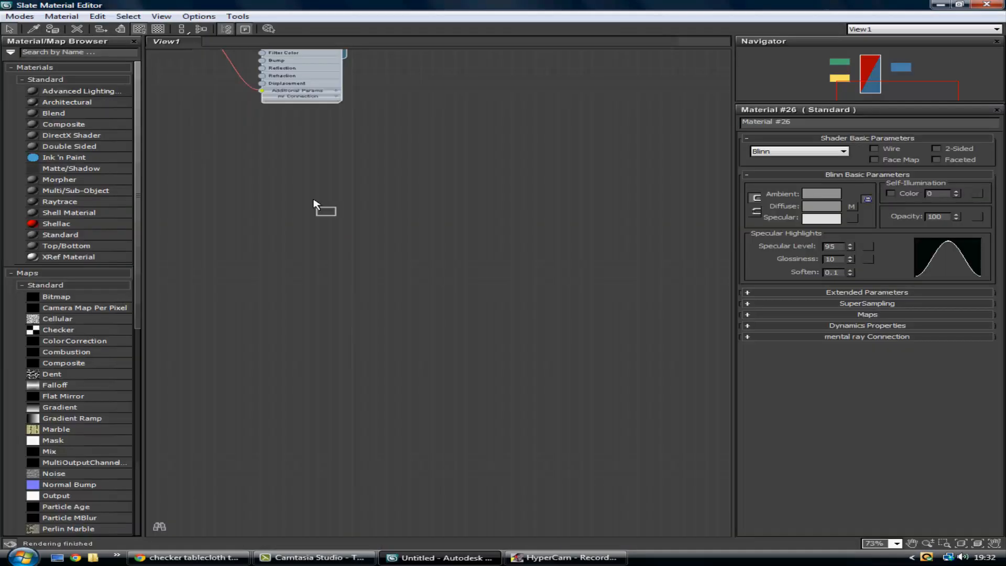
pyautogui.moveTo(313, 204); pyautogui.dragTo(310, 207)
pyautogui.doubleClick(208, 185)
pyautogui.click(853, 208)
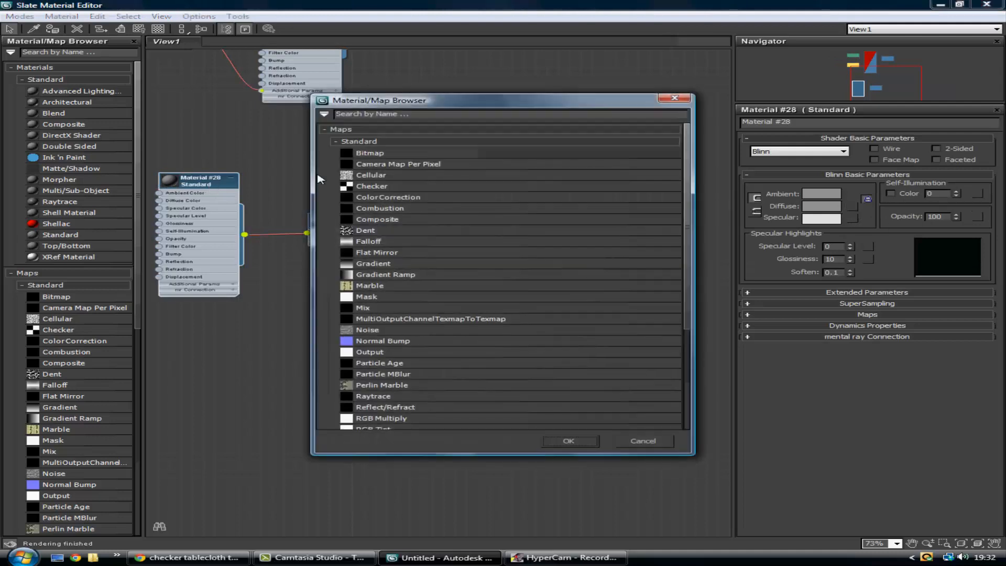
# Load wood-texture.jpeg from the Documents folder as the new Standard material's diffuse bitmap
pyautogui.doubleClick(364, 153)
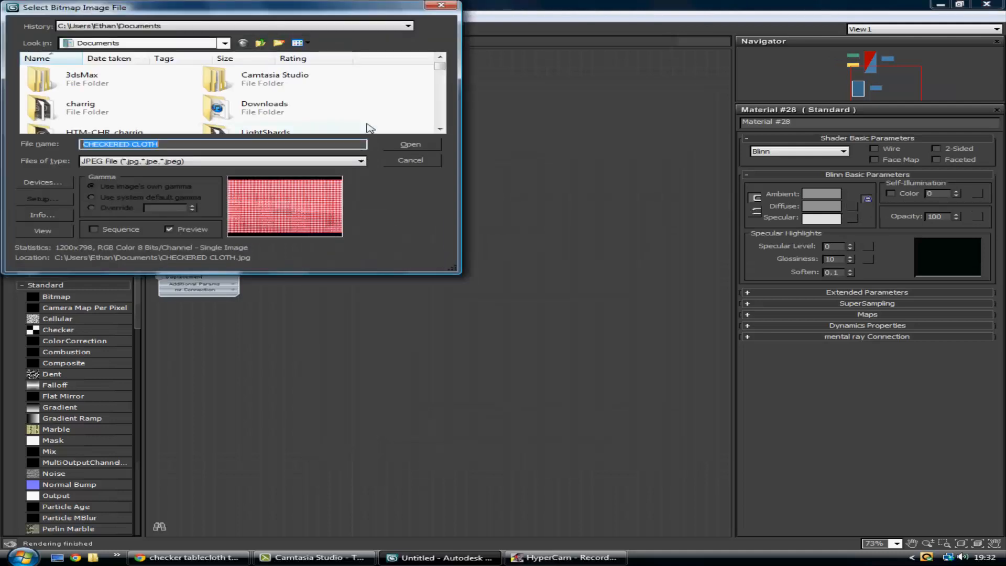
pyautogui.write('wood')
pyautogui.press('Down')
pyautogui.press('Down')
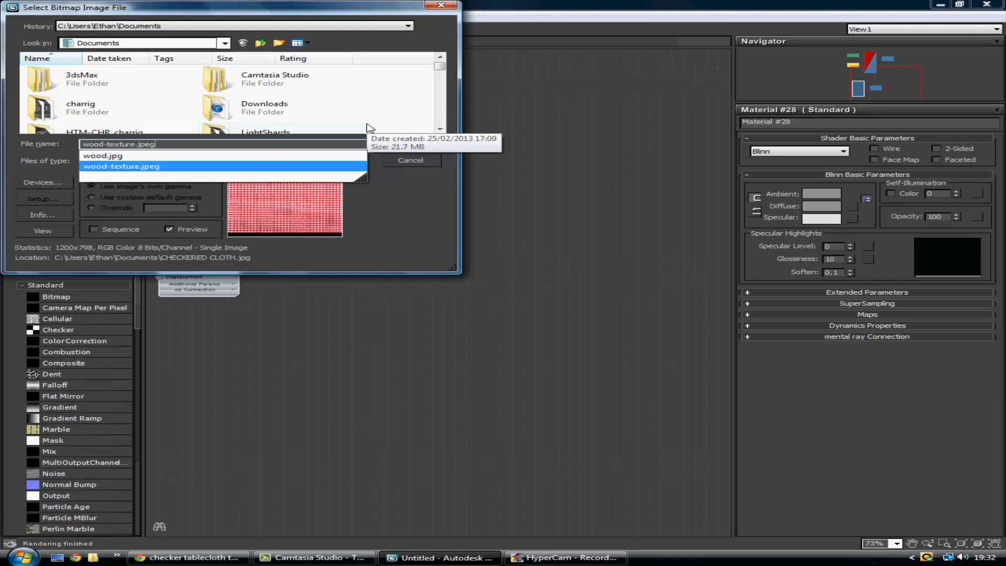
pyautogui.press('Return')
pyautogui.press('Return')
# Show the wood map in the viewport, assign the wood material to the table, and close the Slate Material Editor
pyautogui.click(138, 29)
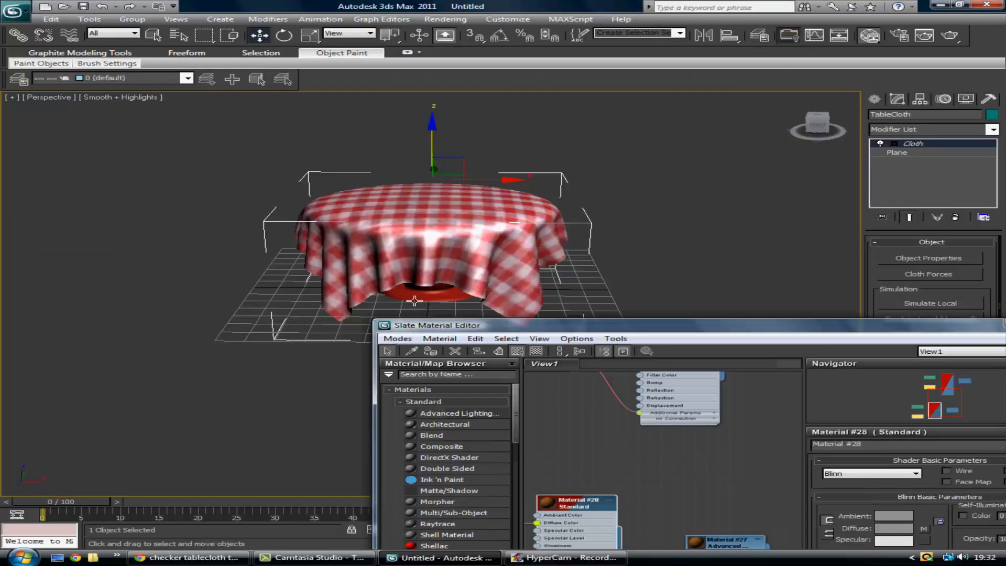
pyautogui.click(414, 300)
pyautogui.click(430, 351)
pyautogui.moveTo(982, 327); pyautogui.dragTo(667, 328)
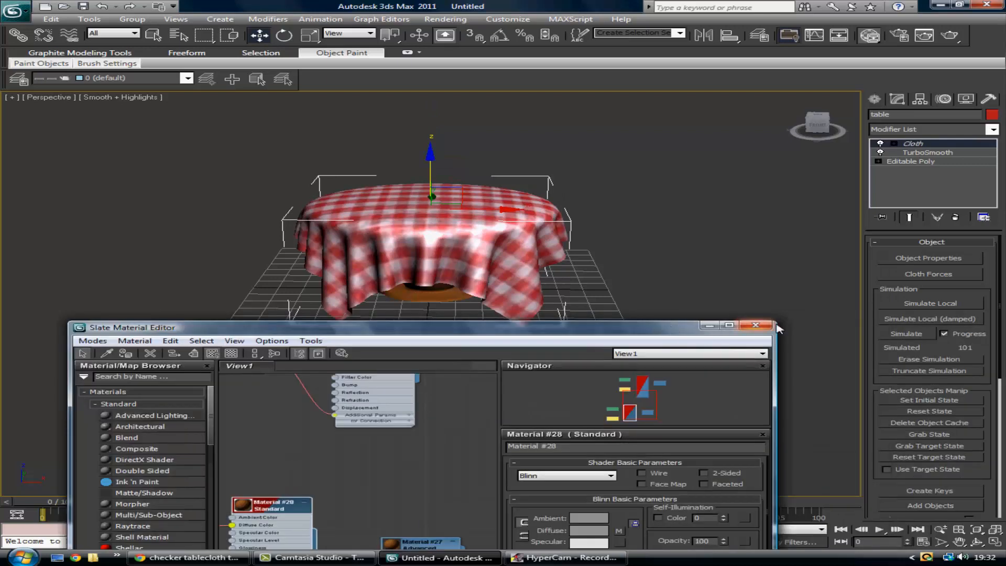
pyautogui.click(760, 322)
pyautogui.click(757, 220)
# Render the draped table from a front angle and from underneath, closing each rendered frame
pyautogui.moveTo(818, 128); pyautogui.dragTo(849, 123)
pyautogui.click(949, 35)
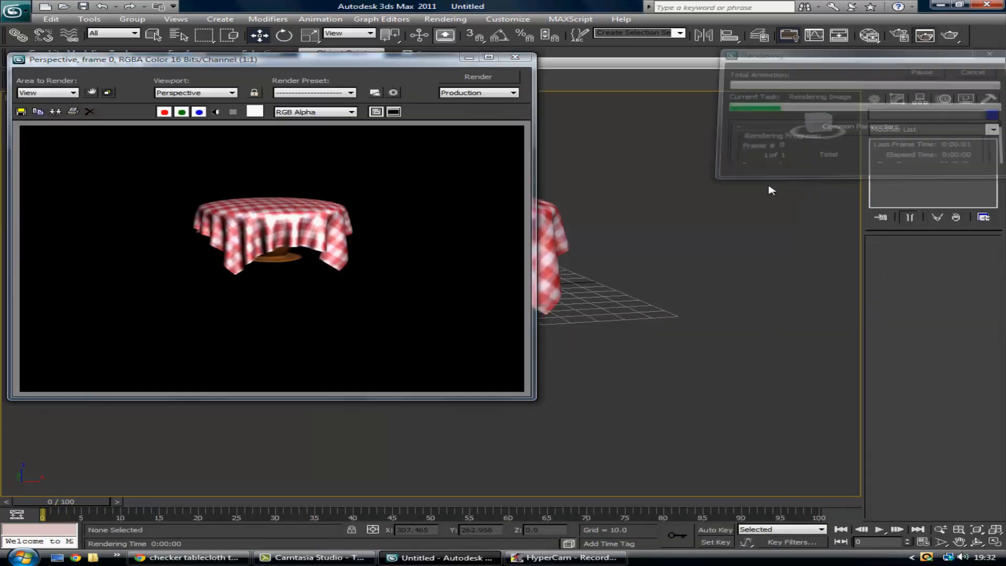
pyautogui.click(519, 61)
pyautogui.moveTo(820, 129); pyautogui.dragTo(791, 97)
pyautogui.click(949, 35)
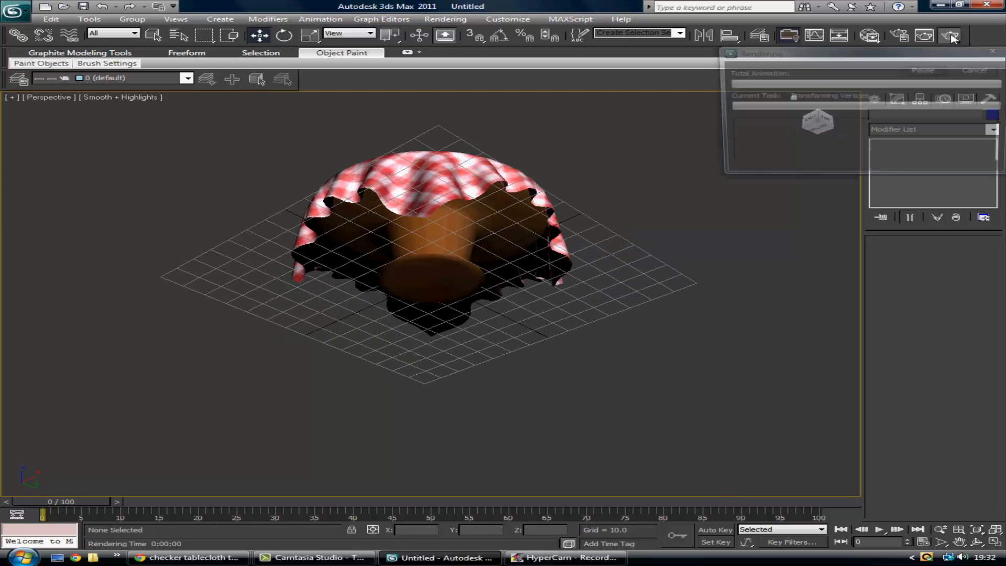
pyautogui.click(515, 57)
pyautogui.moveTo(818, 125); pyautogui.dragTo(818, 141)
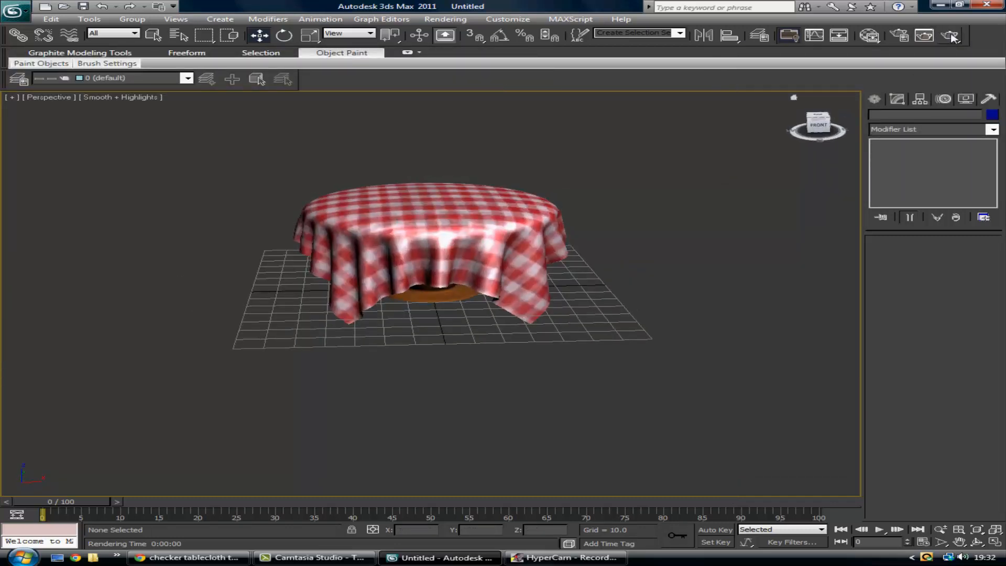
# Enable Force 2-Sided in the render setup and render the table from a low angle
pyautogui.click(904, 34)
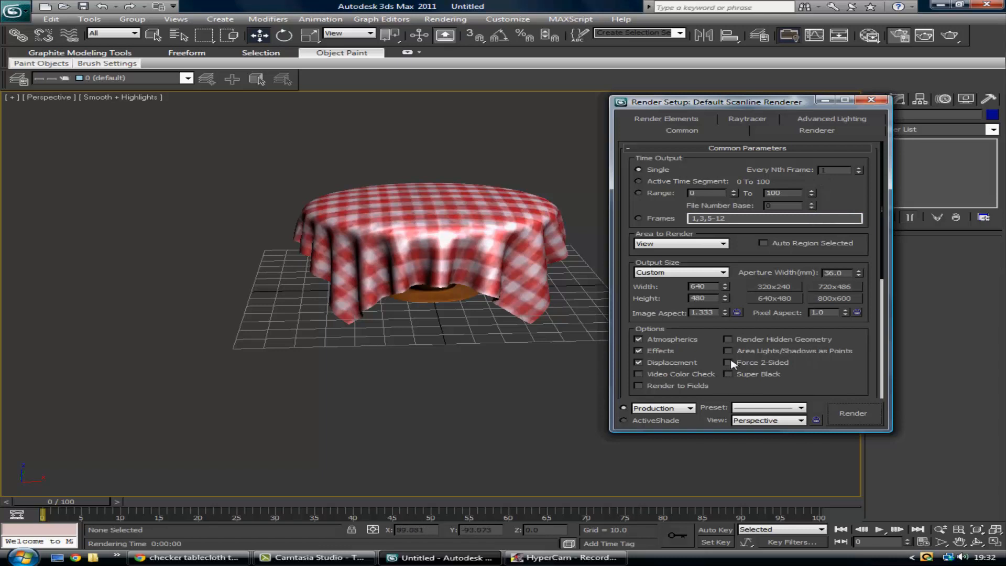
pyautogui.click(883, 100)
pyautogui.moveTo(827, 124); pyautogui.dragTo(806, 102)
pyautogui.click(949, 35)
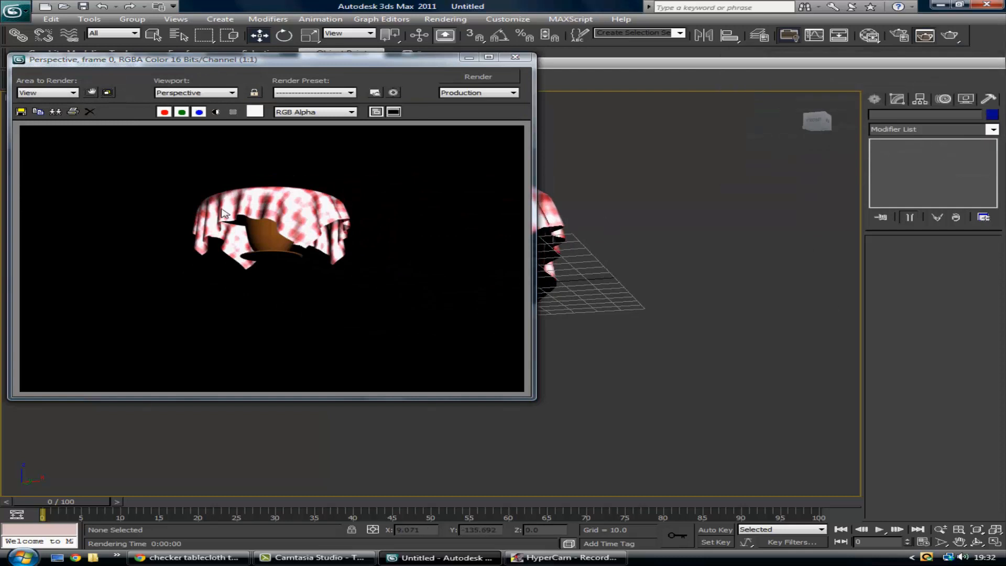
pyautogui.click(515, 56)
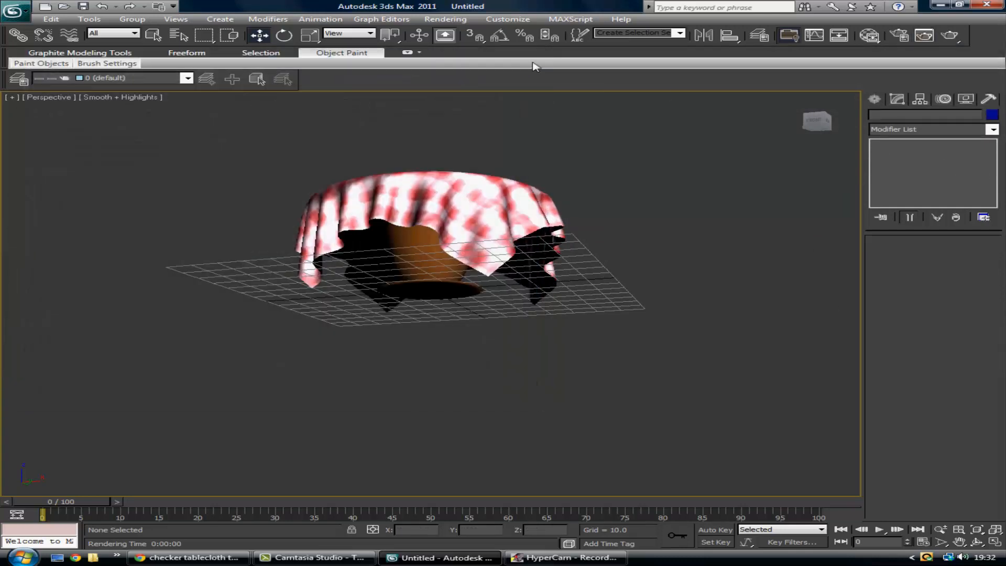
# Draw a plane beneath the table as a floor
pyautogui.keyDown('alt'); pyautogui.moveTo(283, 298); pyautogui.dragTo(322, 332, button='middle'); pyautogui.keyUp('alt')
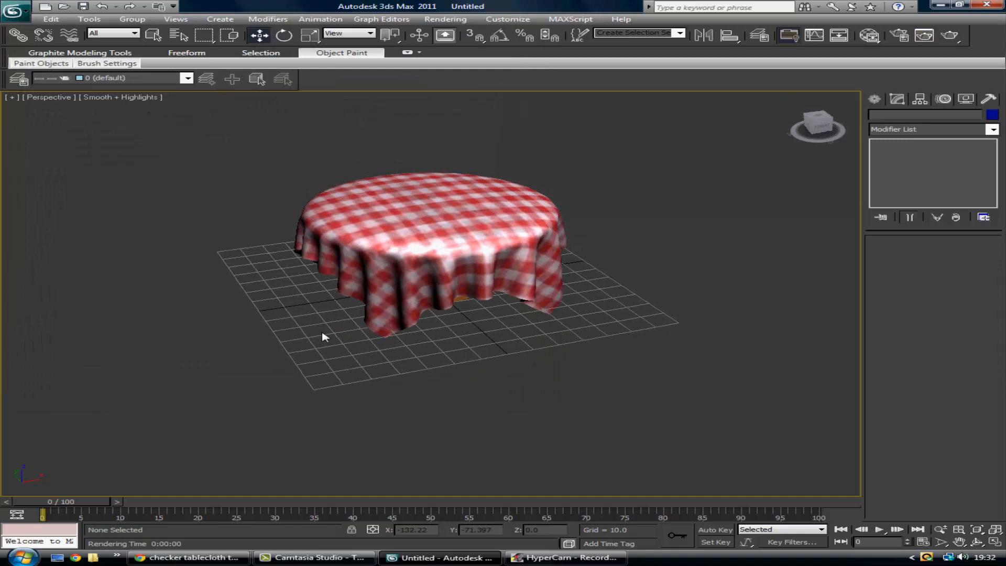
pyautogui.moveTo(67, 506)
pyautogui.mouseDown()
pyautogui.moveTo(200, 505)
pyautogui.moveTo(98, 528)
pyautogui.moveTo(60, 524)
pyautogui.mouseUp()
pyautogui.click(874, 99)
pyautogui.click(963, 215)
pyautogui.click(468, 225)
pyautogui.moveTo(469, 226); pyautogui.dragTo(221, 483)
# Position the floor plane and scale it up so it extends far beyond the table
pyautogui.click(254, 34)
pyautogui.moveTo(404, 288); pyautogui.dragTo(782, 165)
pyautogui.click(310, 35)
pyautogui.click(739, 177)
pyautogui.moveTo(739, 177); pyautogui.dragTo(707, 184, button='middle')
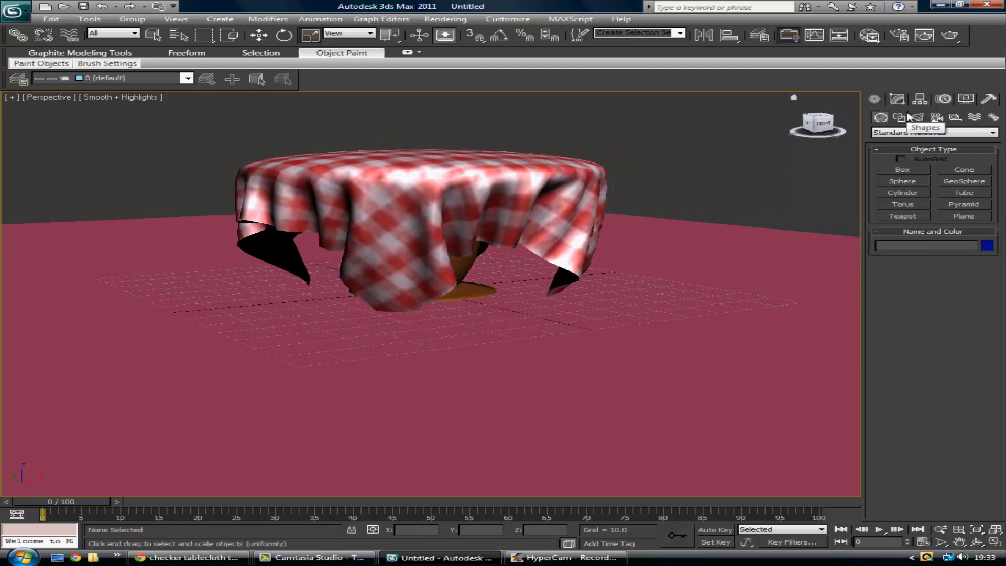
# Change the floor plane's object color to gray and deselect it
pyautogui.click(691, 251)
pyautogui.click(987, 245)
pyautogui.click(607, 303)
pyautogui.click(583, 335)
pyautogui.click(717, 173)
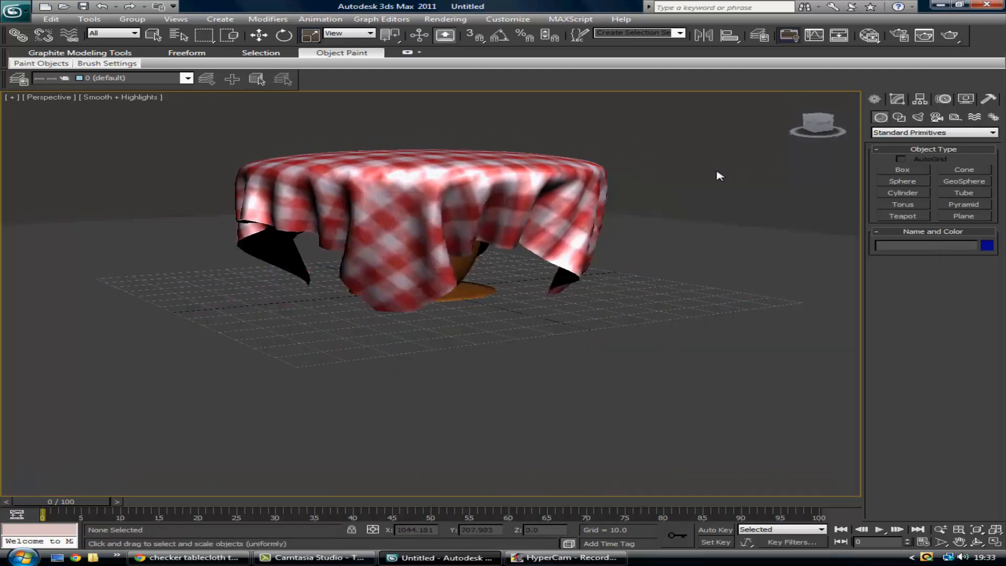
# Place a photometric Free Light on the floor beside the table, accepting the recommended Logarithmic Exposure Control
pyautogui.click(918, 120)
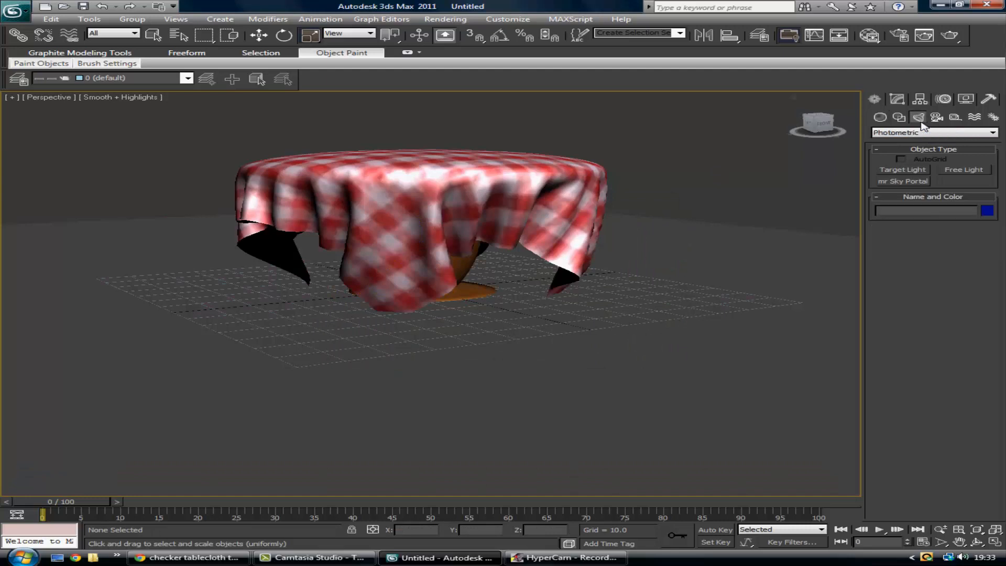
pyautogui.click(962, 171)
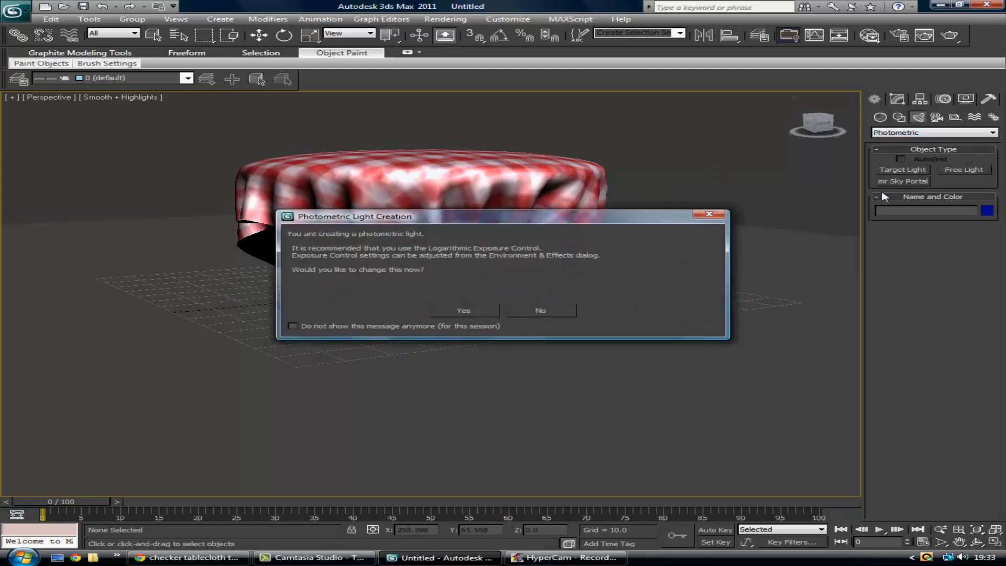
pyautogui.click(494, 311)
pyautogui.moveTo(436, 328); pyautogui.dragTo(216, 302)
# Move the free light above and in front of the table, to about X -93, Y -117, Z 146
pyautogui.click(258, 35)
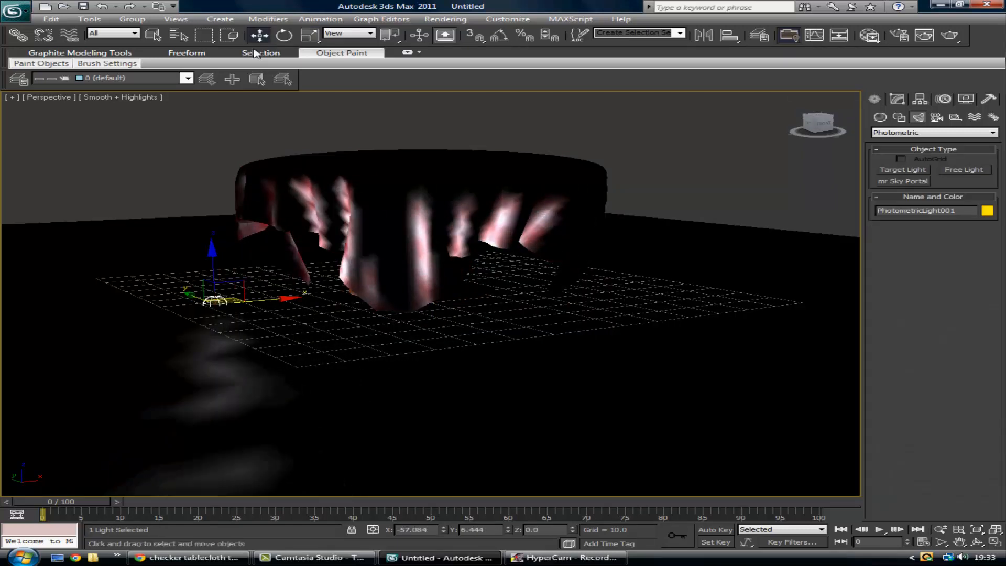
pyautogui.scroll(-5, 209, 199)
pyautogui.moveTo(211, 255); pyautogui.dragTo(209, 77)
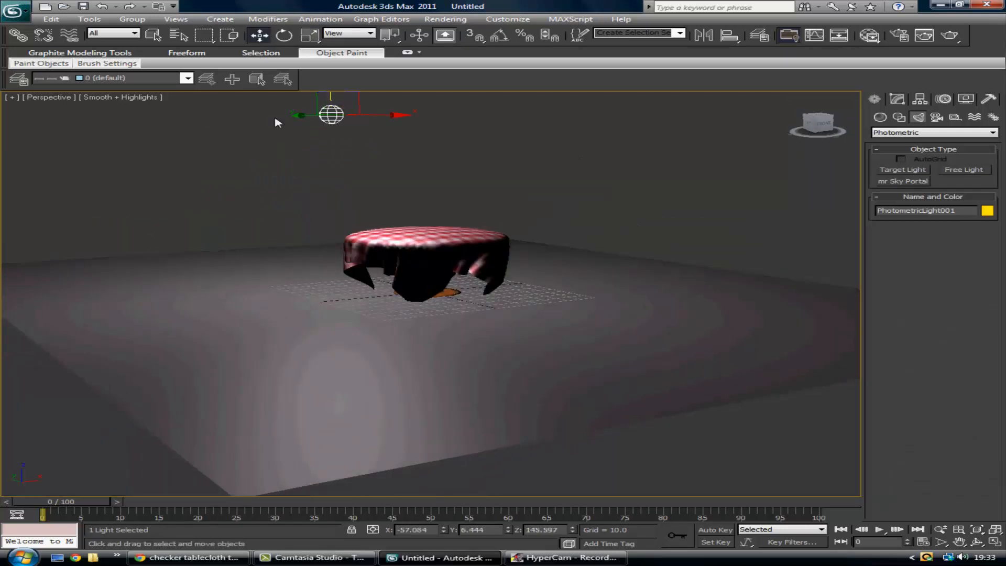
pyautogui.moveTo(393, 116); pyautogui.dragTo(332, 117)
pyautogui.moveTo(237, 115); pyautogui.dragTo(352, 137)
# Check the free light's general parameters and render a closer view of the lit table
pyautogui.click(897, 99)
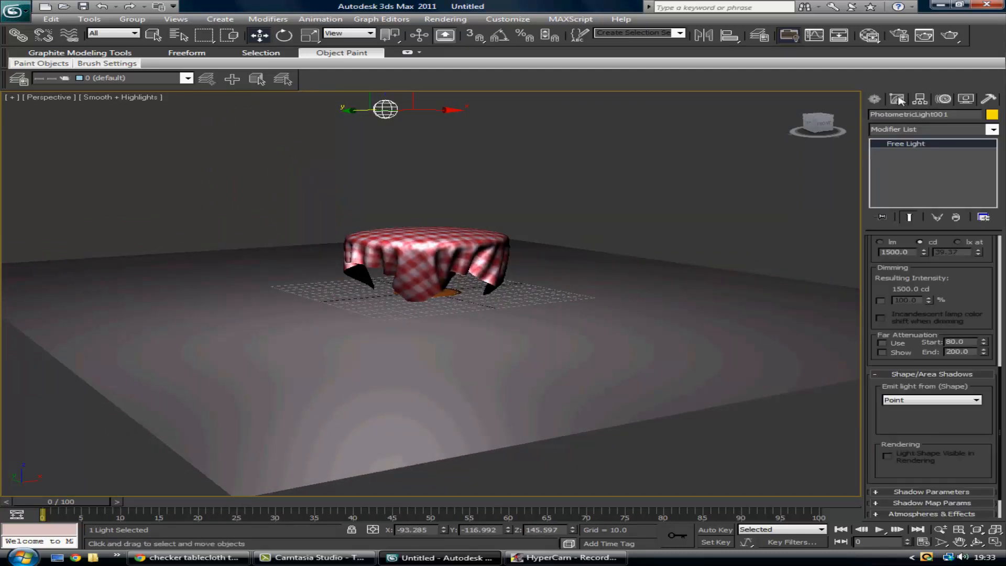
pyautogui.scroll(5, 903, 333)
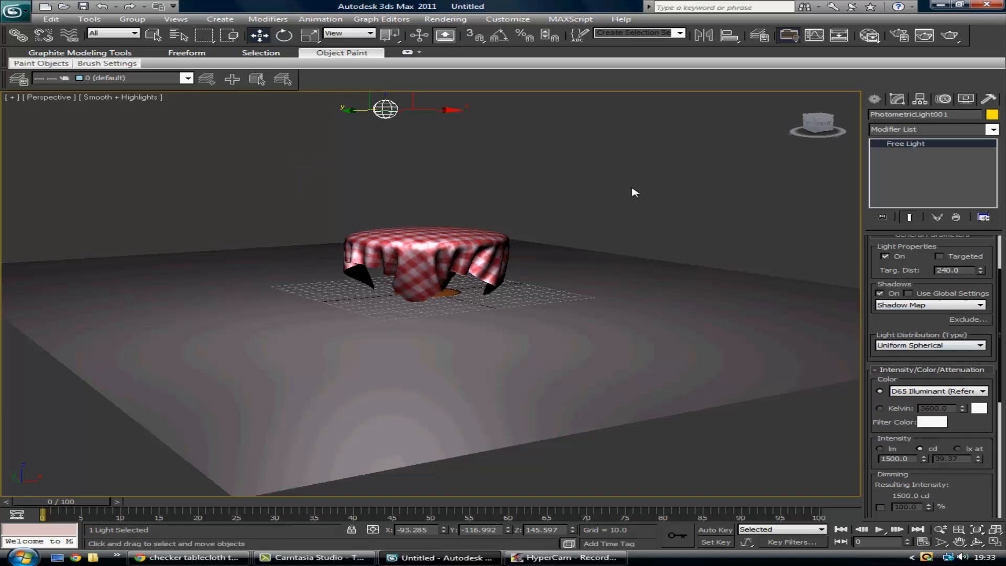
pyautogui.scroll(5, 635, 193)
pyautogui.hotkey('shift', 'q')
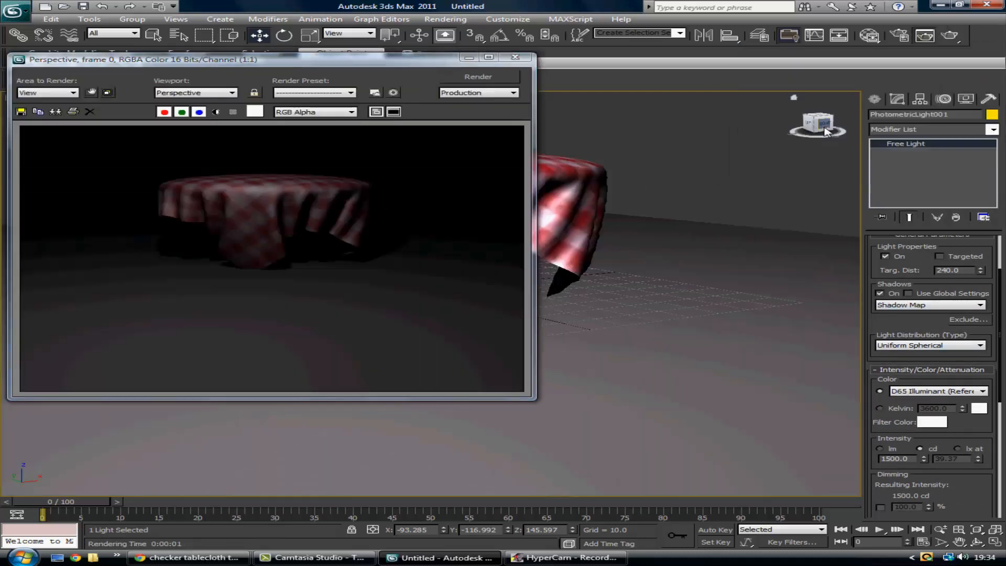
pyautogui.click(515, 56)
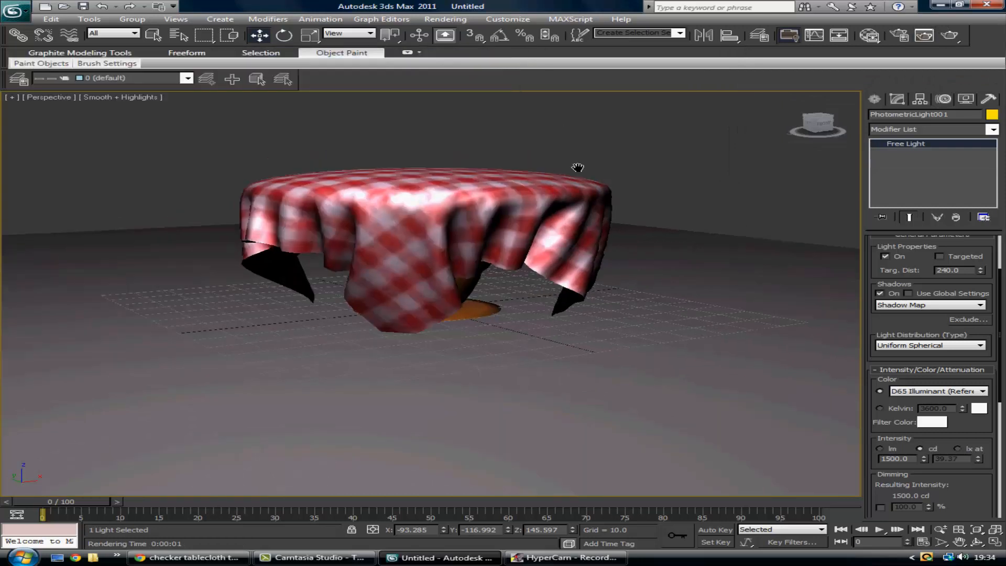
# Increase the free light's intensity to 1959 cd and render a close view of the tablecloth
pyautogui.scroll(5, 581, 178)
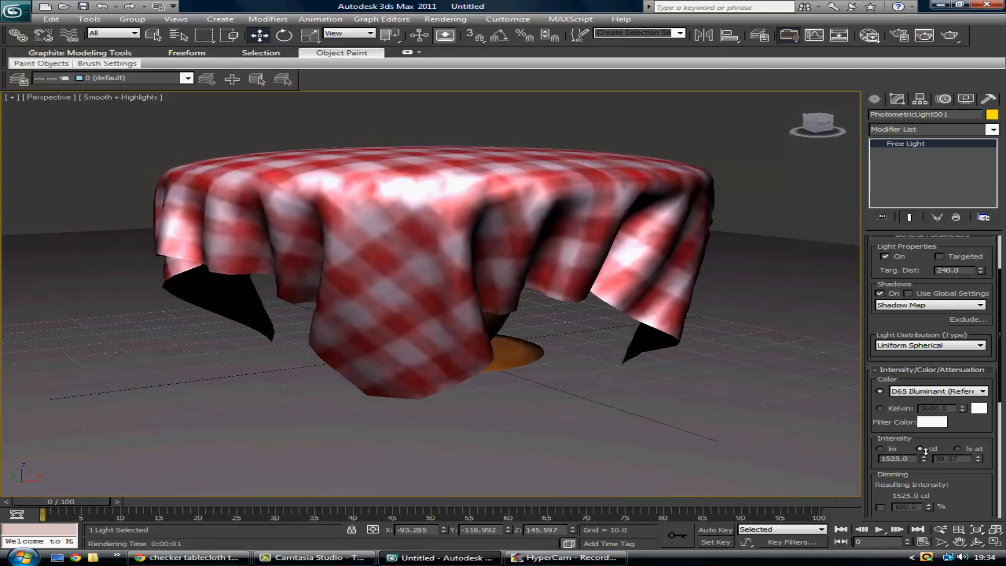
pyautogui.moveTo(926, 453); pyautogui.dragTo(929, 431)
pyautogui.click(949, 35)
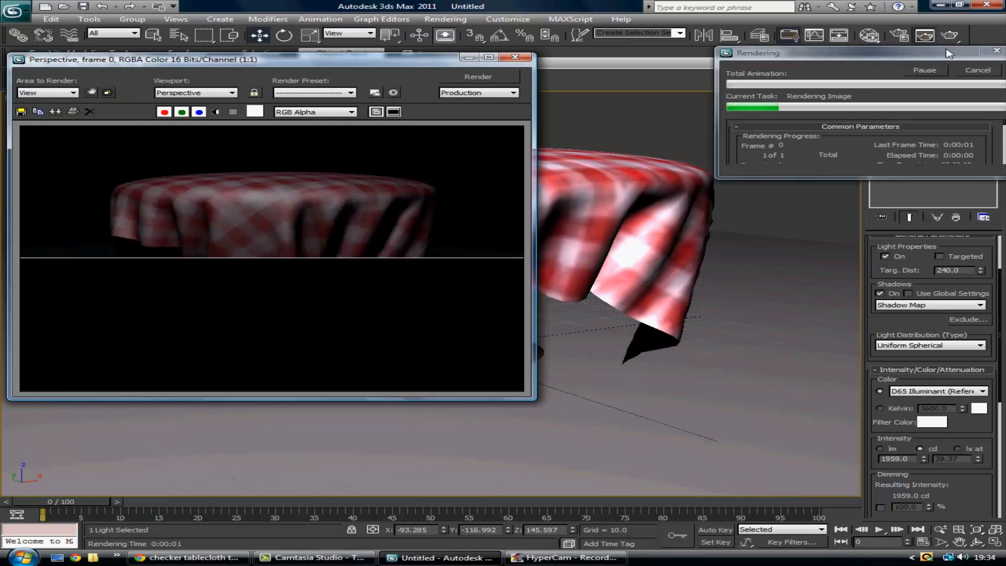
pyautogui.click(515, 57)
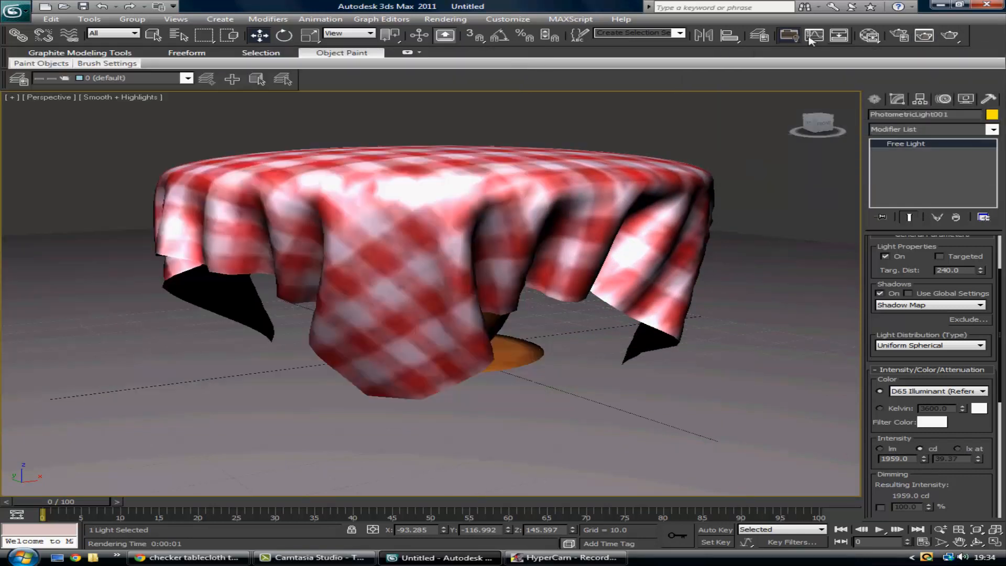
# Set the render to the frame range 0 to 100 with the HDTV (video) output size
pyautogui.click(899, 36)
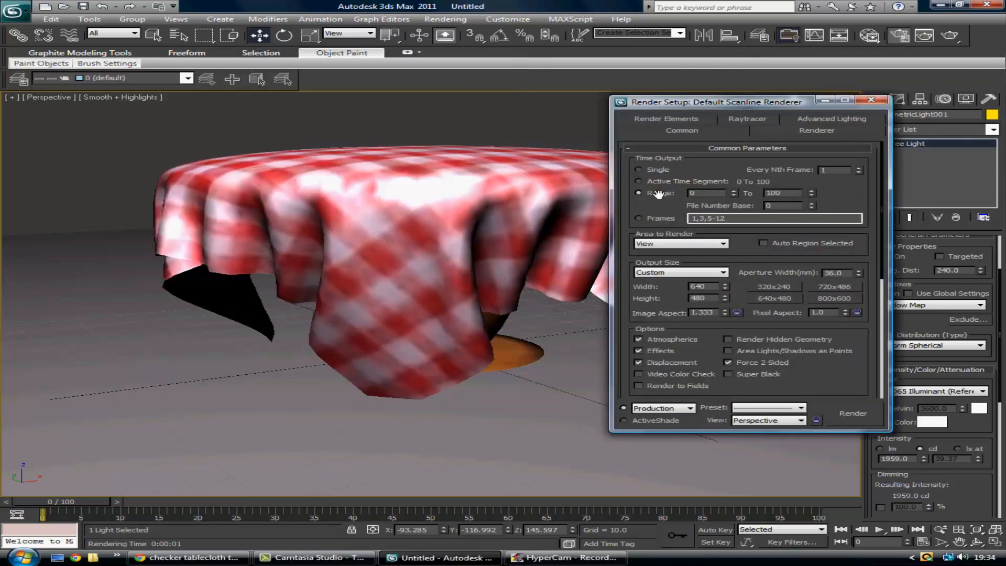
pyautogui.click(697, 272)
pyautogui.click(672, 414)
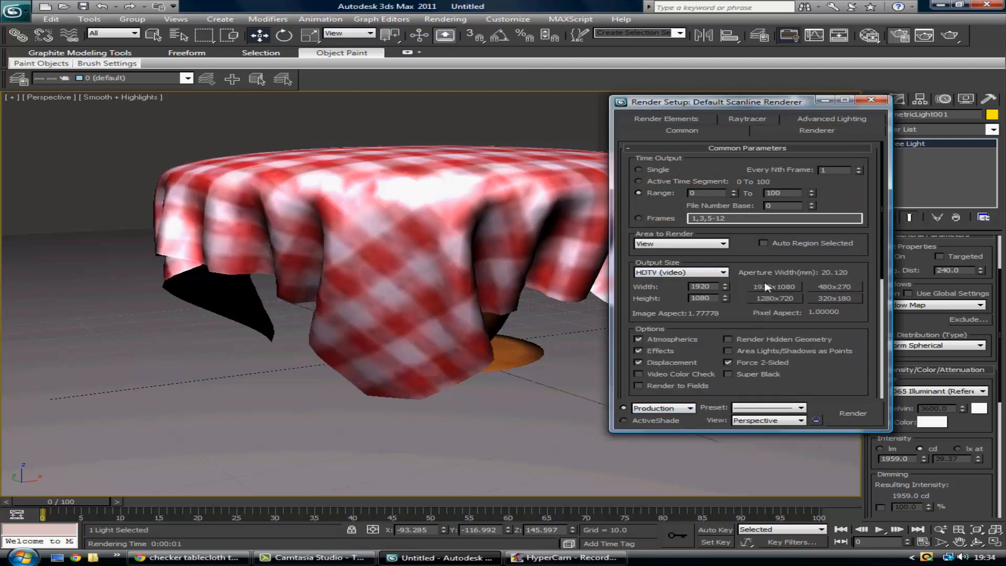
pyautogui.moveTo(774, 297); pyautogui.dragTo(845, 124)
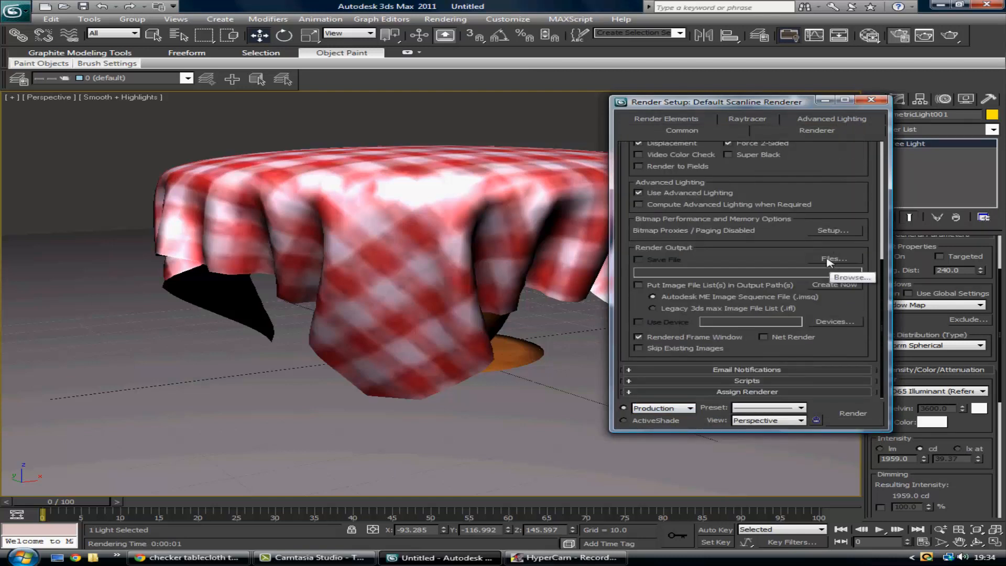
# Set the render output to save to the Desktop as an AVI file named Tablecloth Animation
pyautogui.click(827, 260)
pyautogui.click(804, 153)
pyautogui.click(804, 153)
pyautogui.click(693, 254)
pyautogui.write('Tablecloth Animation')
pyautogui.click(678, 271)
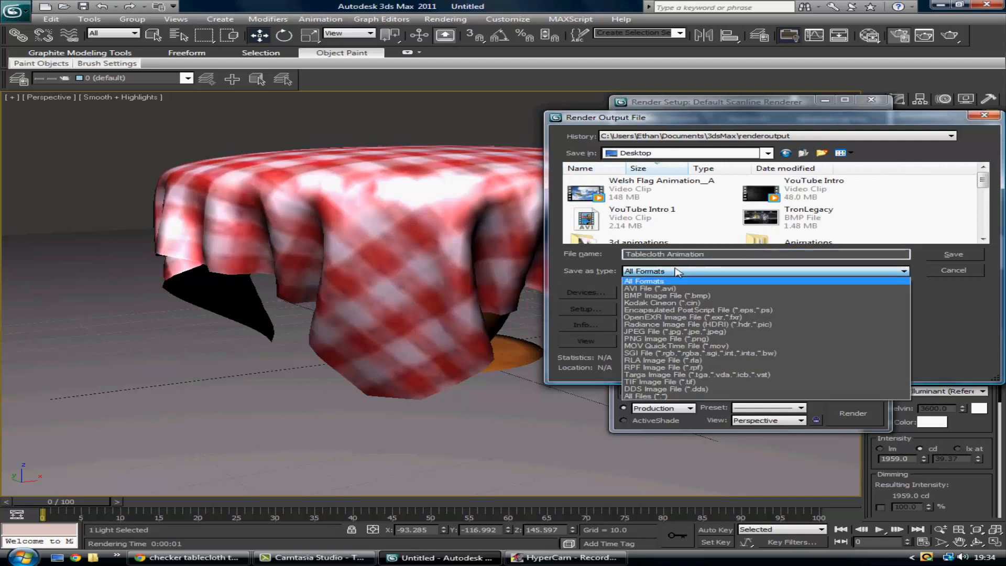
pyautogui.click(658, 290)
pyautogui.click(953, 255)
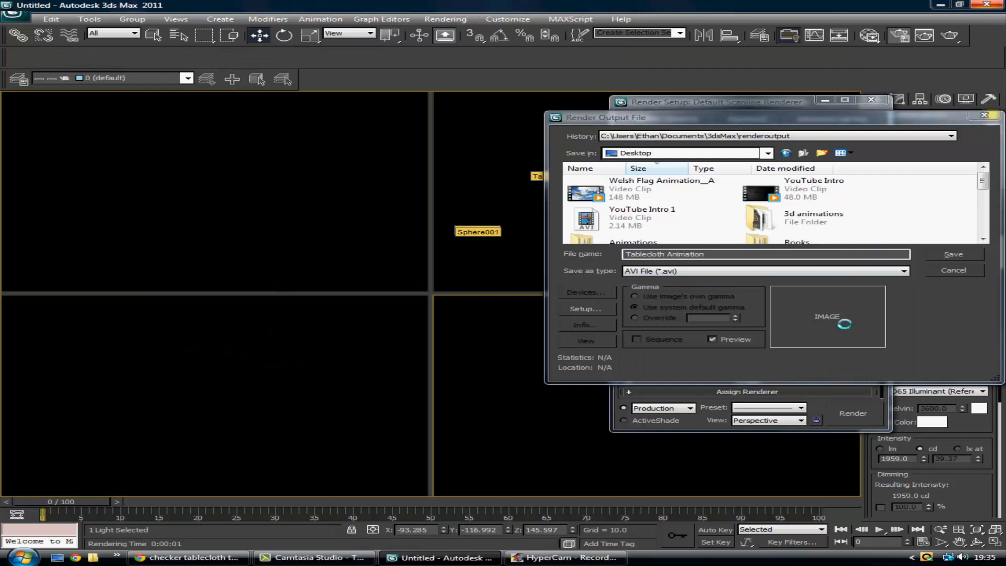
pyautogui.click(563, 557)
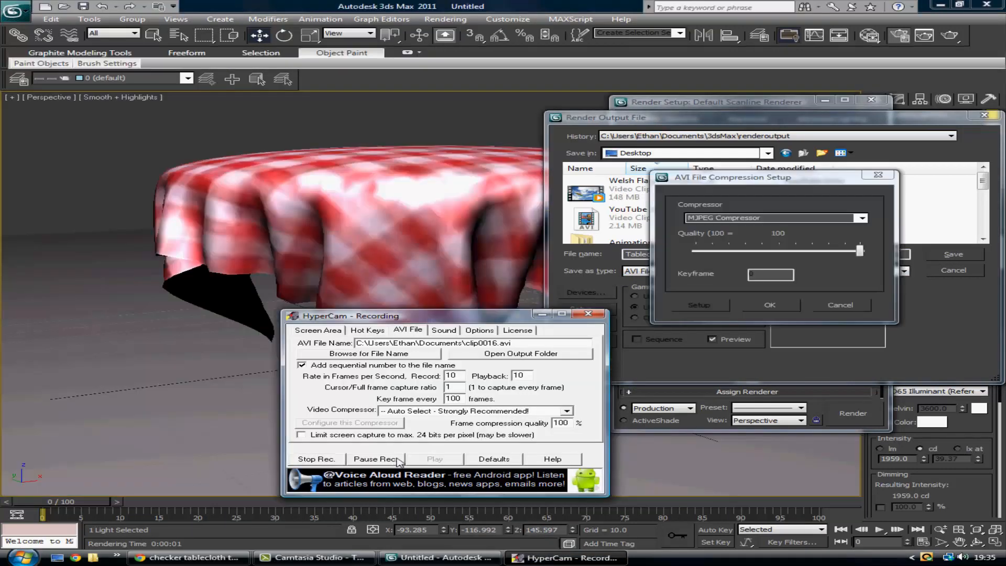
pyautogui.click(732, 285)
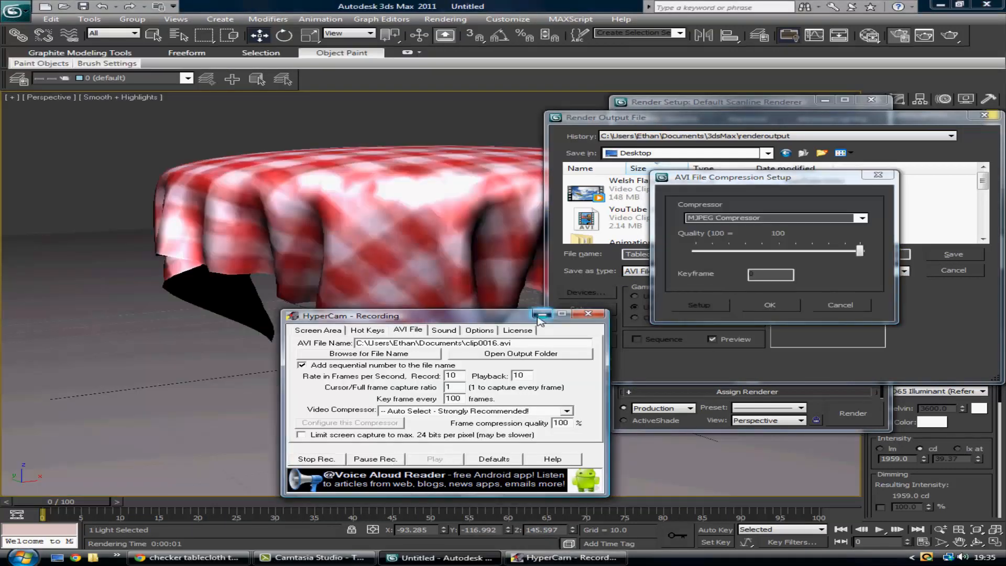
# Accept the MJPEG compressor at quality 100 for the AVI file and render the Perspective view's animation
pyautogui.click(768, 306)
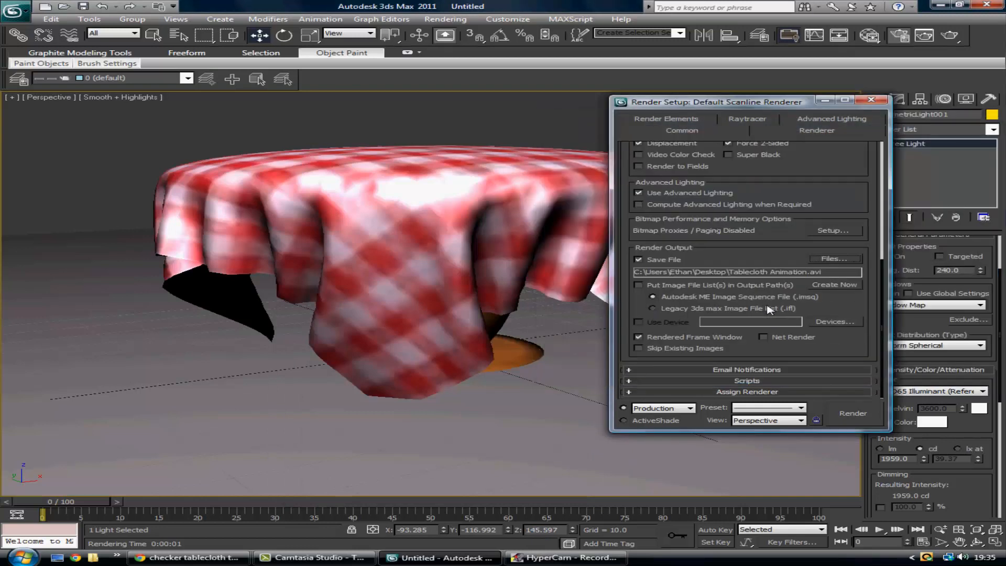
pyautogui.click(851, 414)
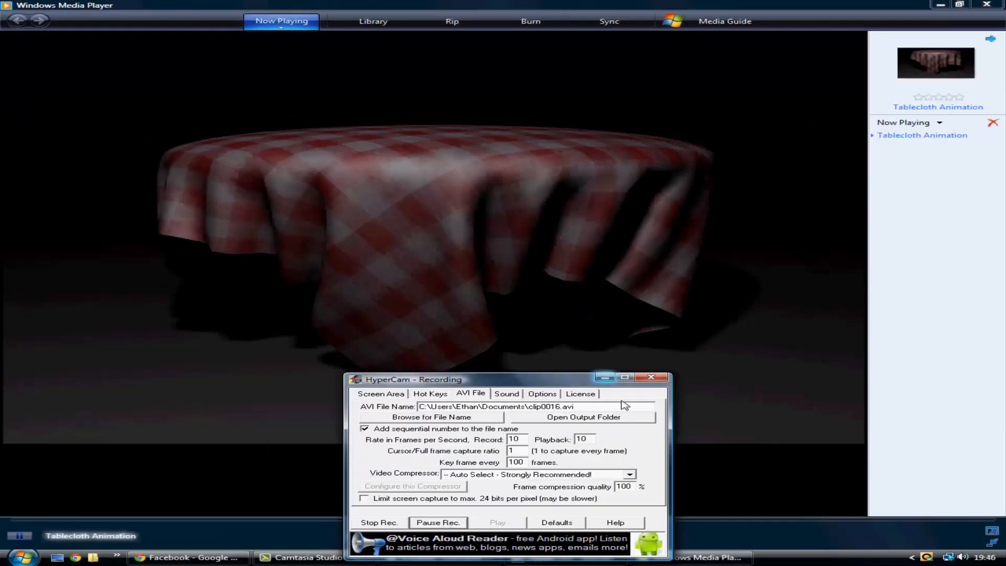
# Play the rendered Tablecloth Animation video in Windows Media Player to review the cloth's motion
pyautogui.click(501, 534)
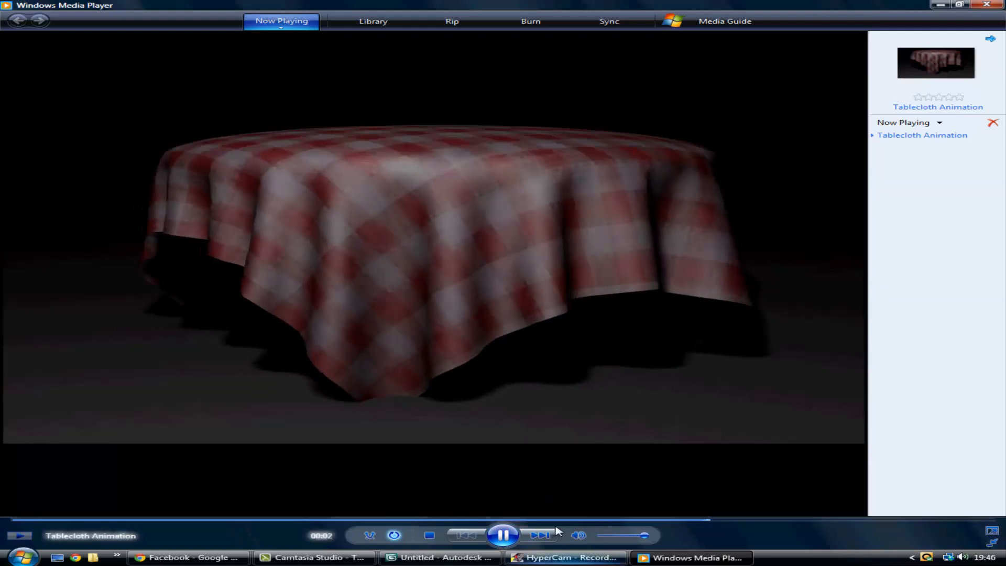
pyautogui.moveTo(566, 559)
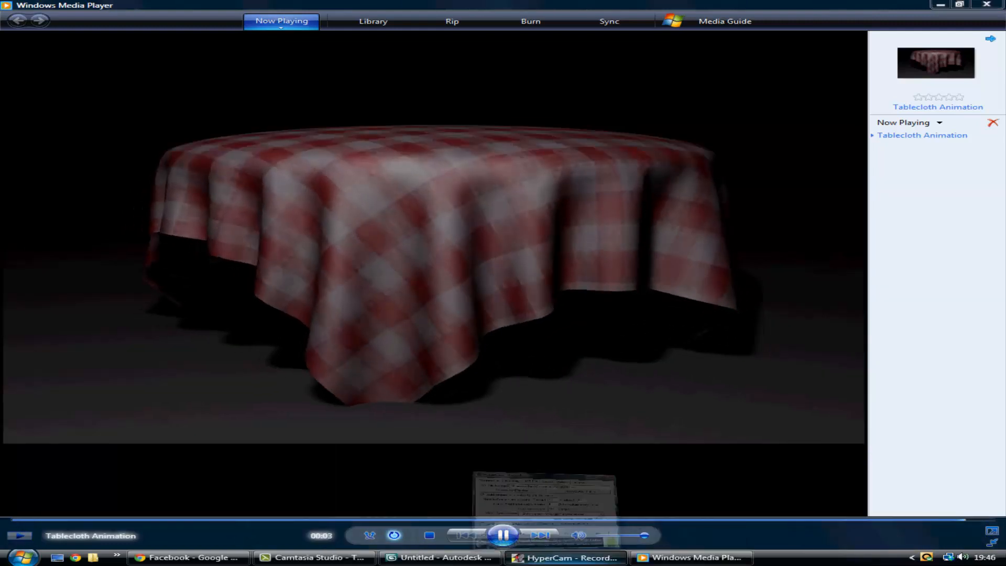